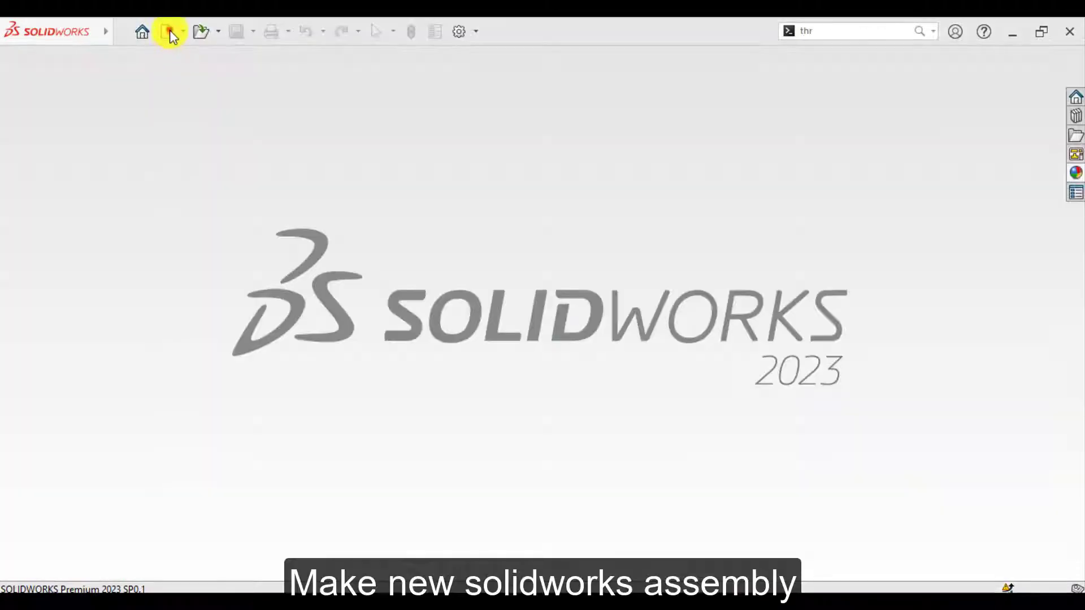
Create a new assembly and place the To align part in it as the first component.
click(167, 29)
click(601, 283)
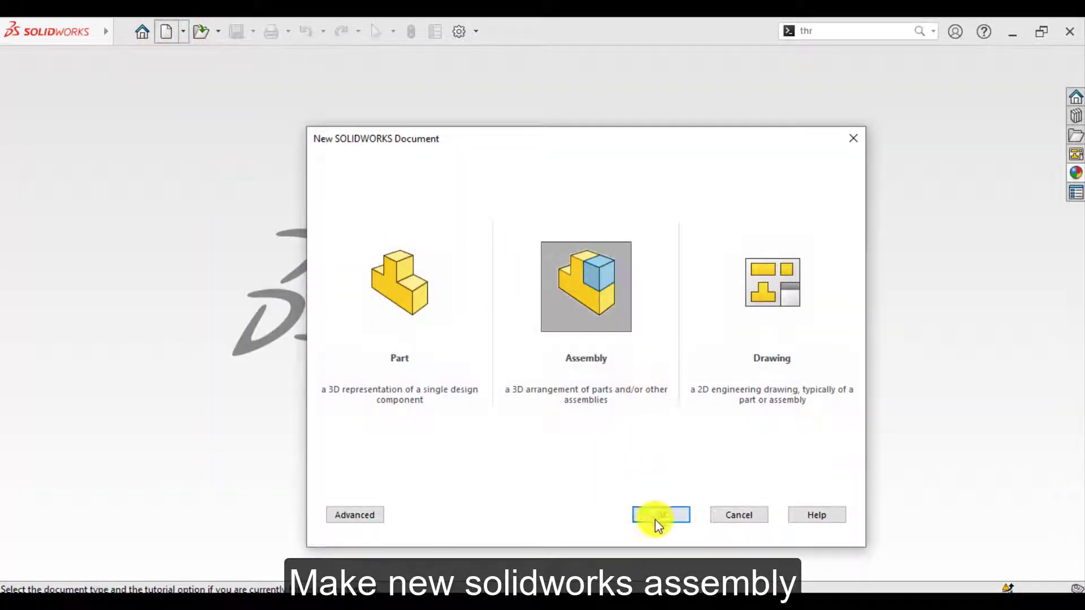
click(655, 517)
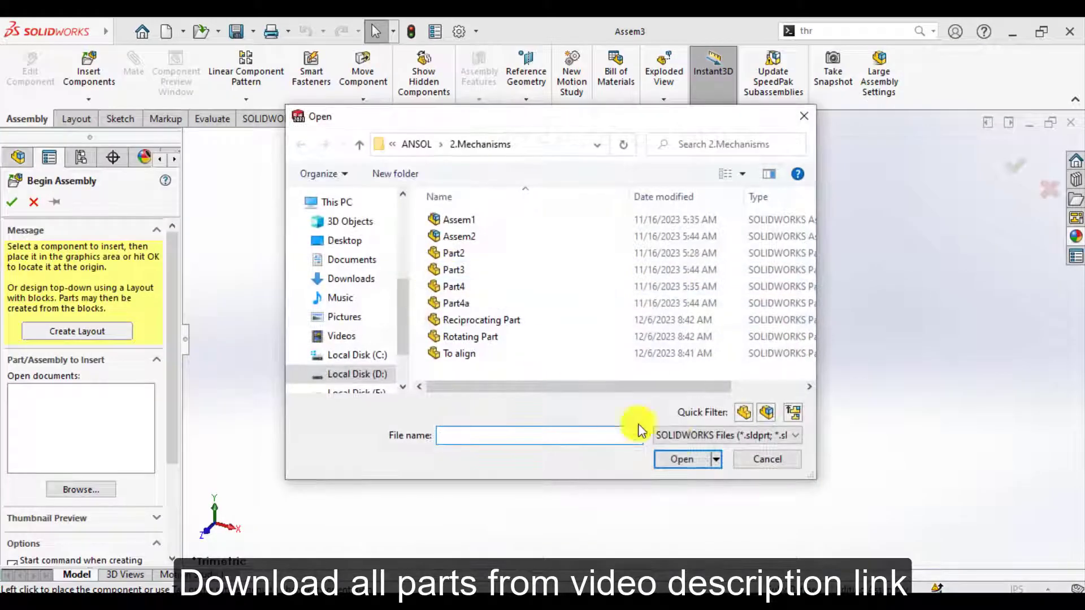
click(461, 353)
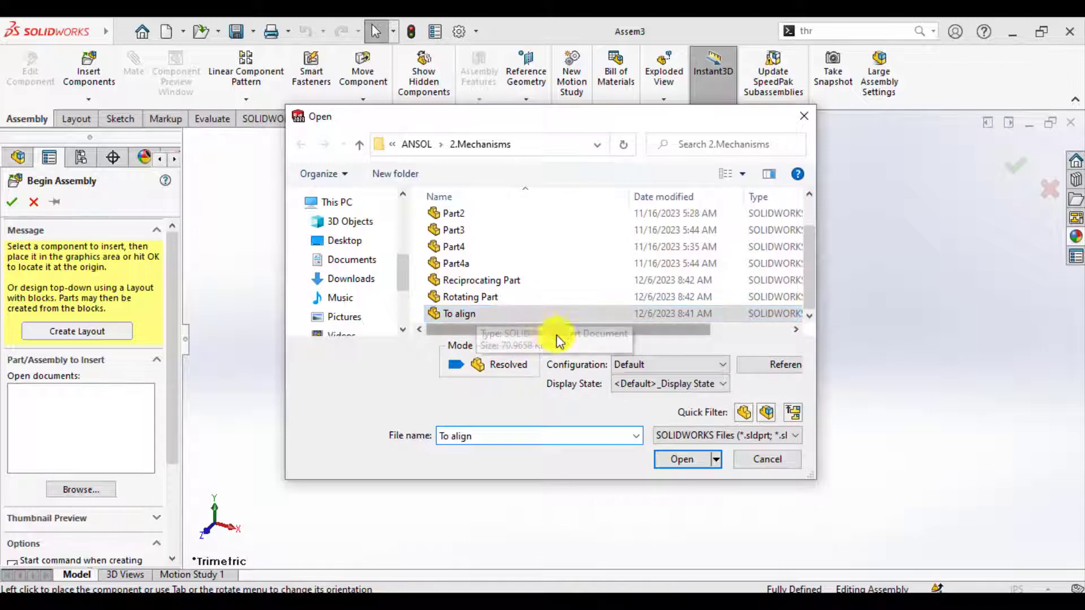
click(673, 460)
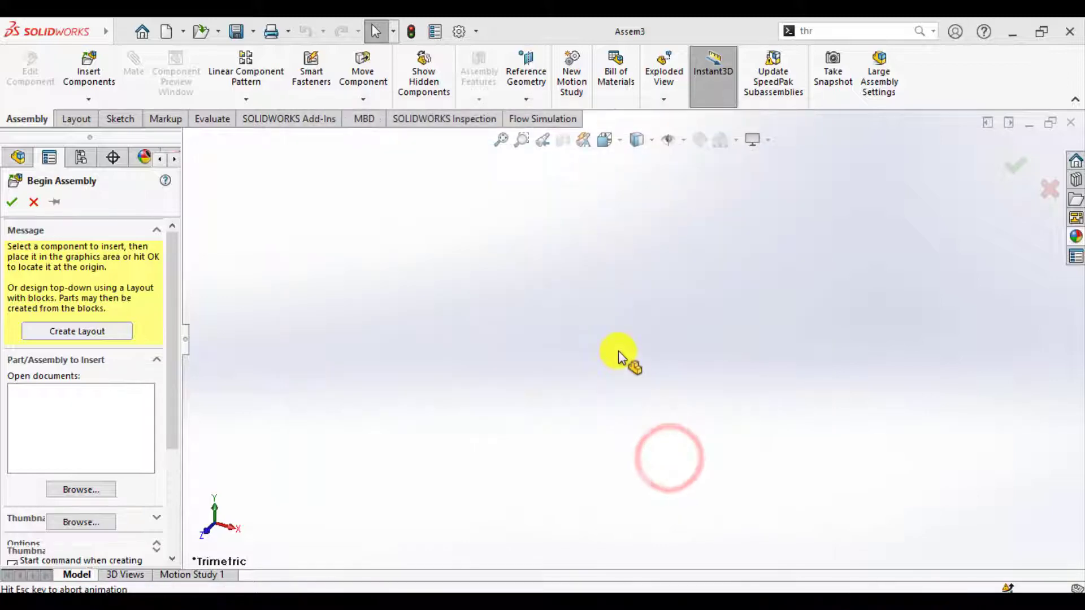
click(617, 356)
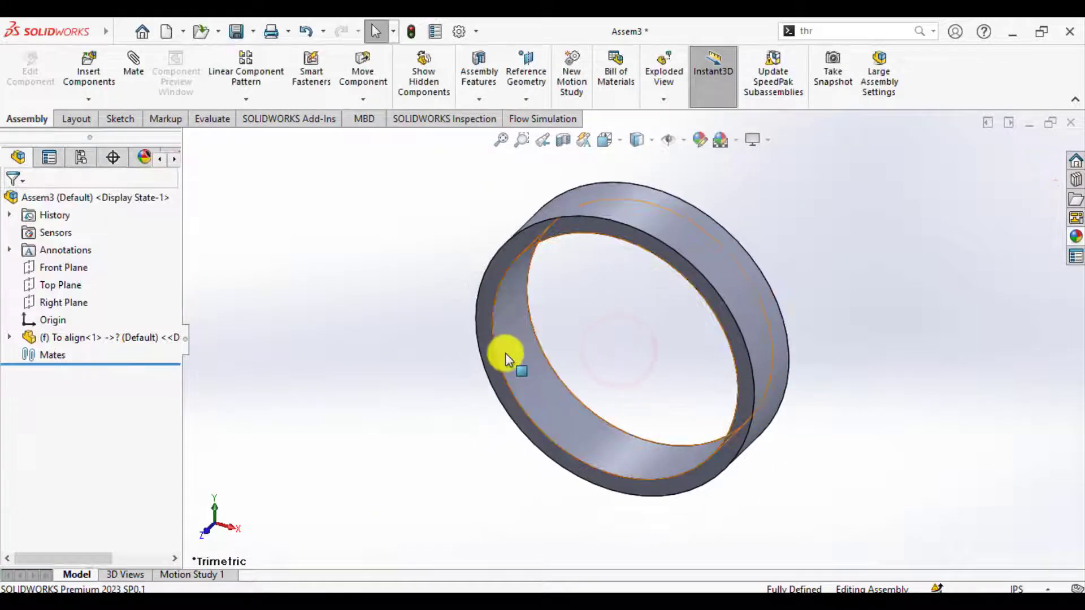
Set the To align component to float and change the scene background to Plain White.
right_click(126, 338)
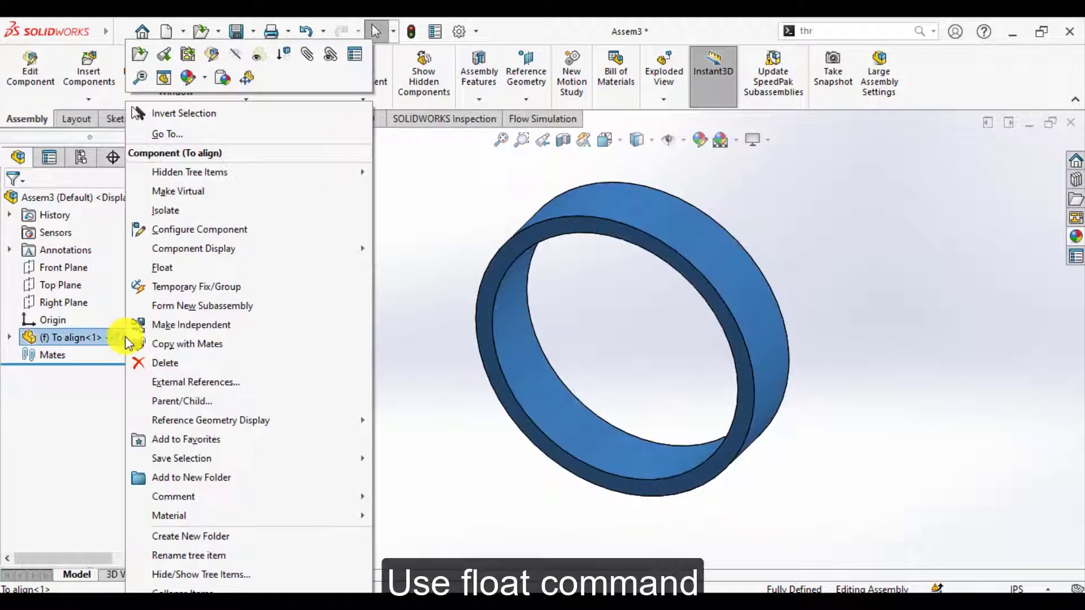
click(159, 267)
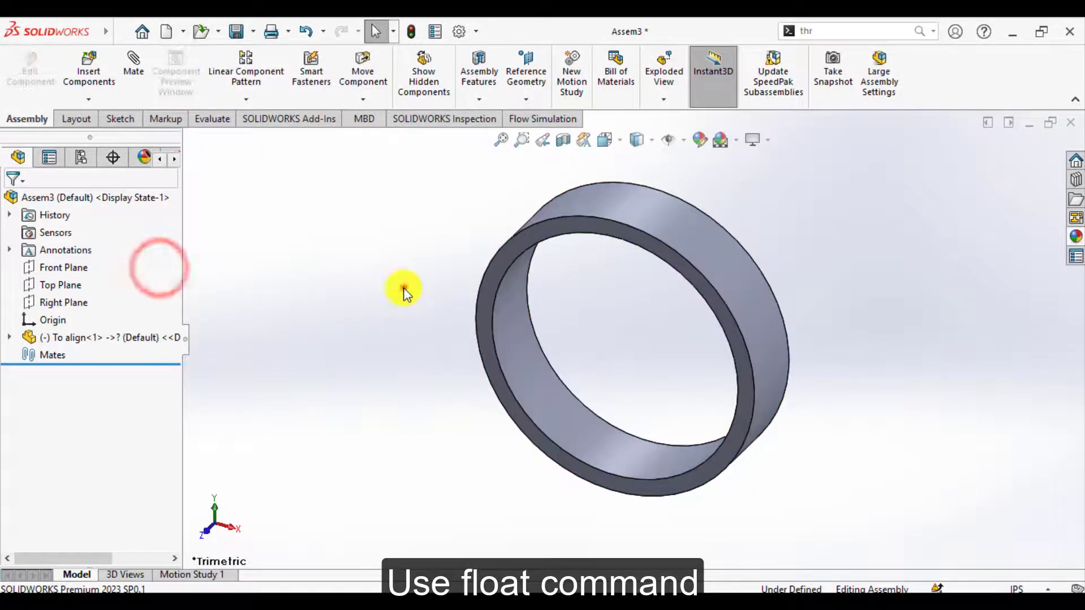
click(744, 142)
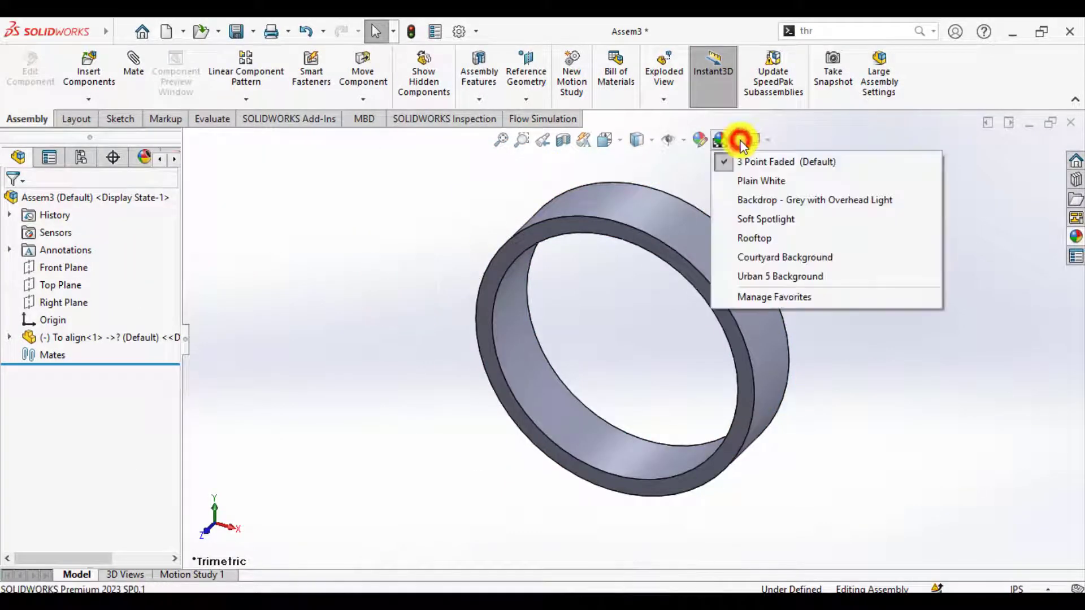
click(751, 184)
Add a coincident mate between the assembly's Front Plane and the Front Plane of To align.
click(35, 269)
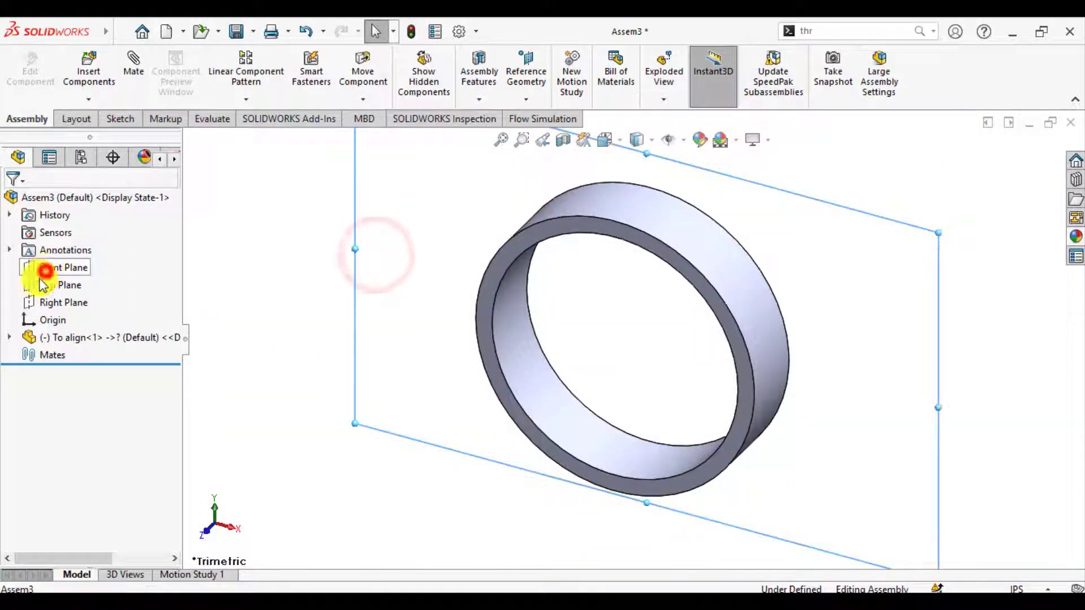
click(9, 337)
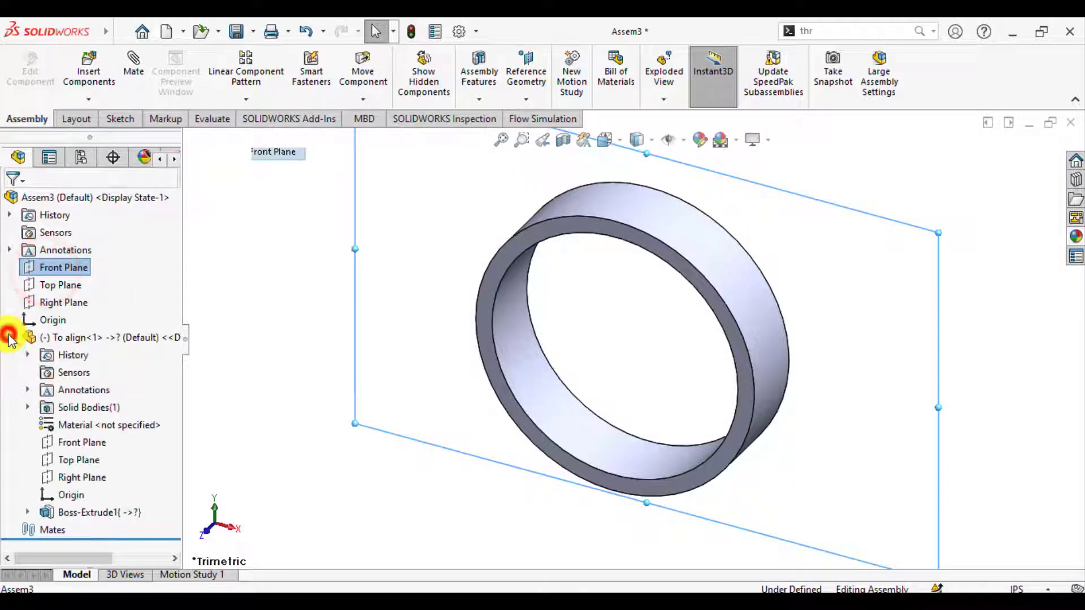
ctrl+click(71, 443)
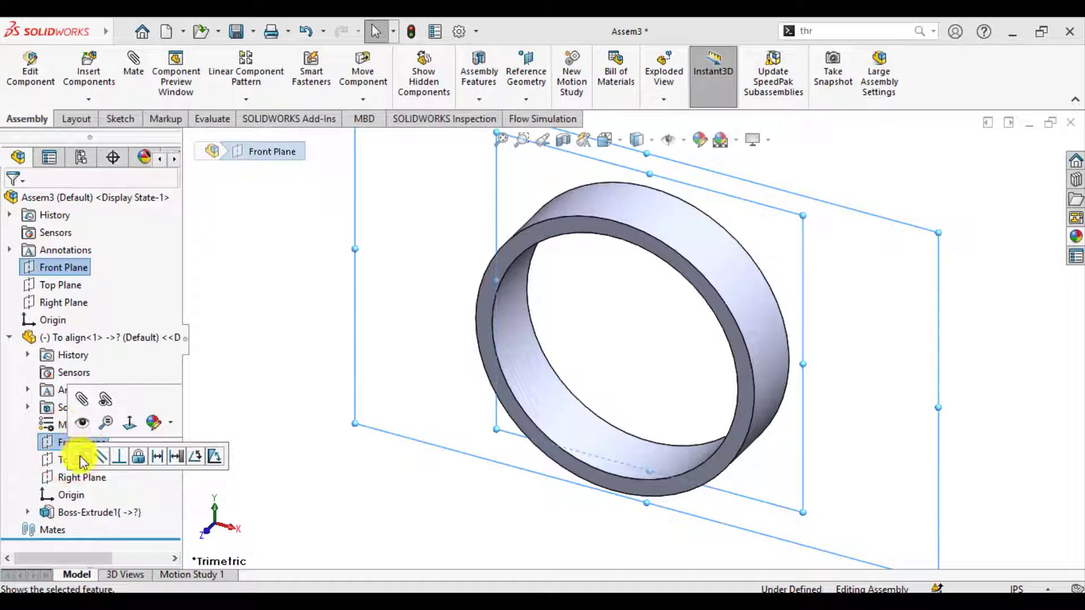
click(274, 378)
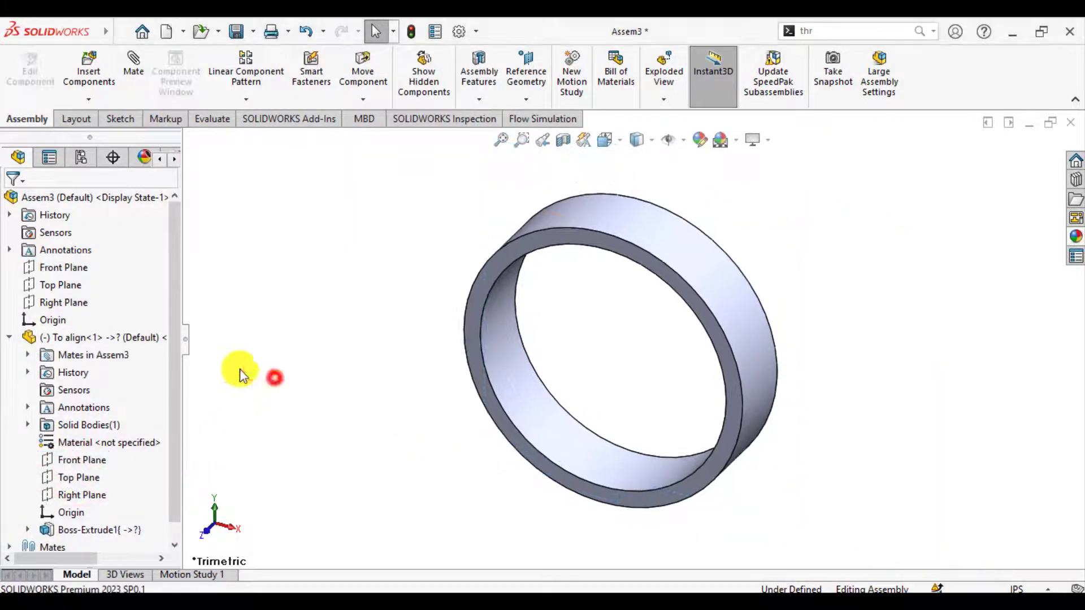
Add a coincident mate between the assembly's Top Plane and the Top Plane of To align.
click(47, 287)
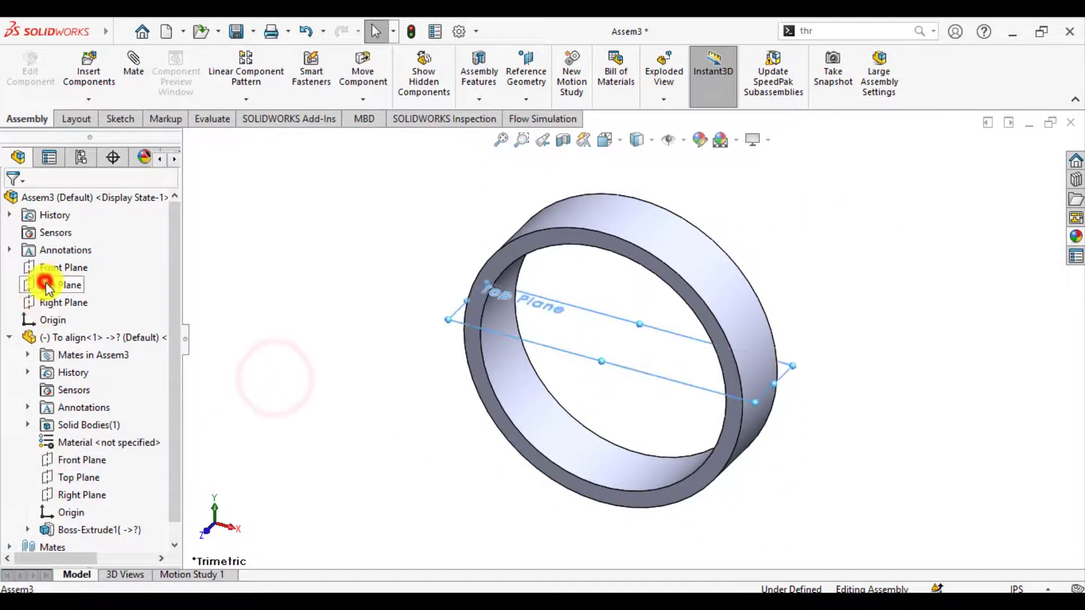
ctrl+click(67, 480)
click(83, 487)
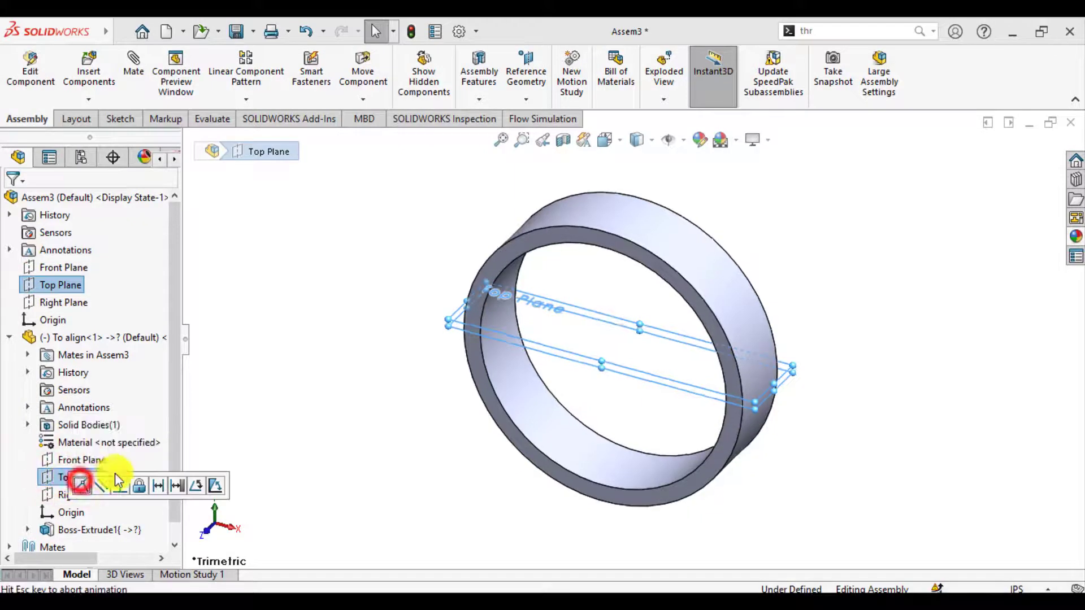
Add a coincident mate between the assembly's Right Plane and the Right Plane of To align, and collapse the component's tree.
click(62, 303)
ctrl+click(78, 497)
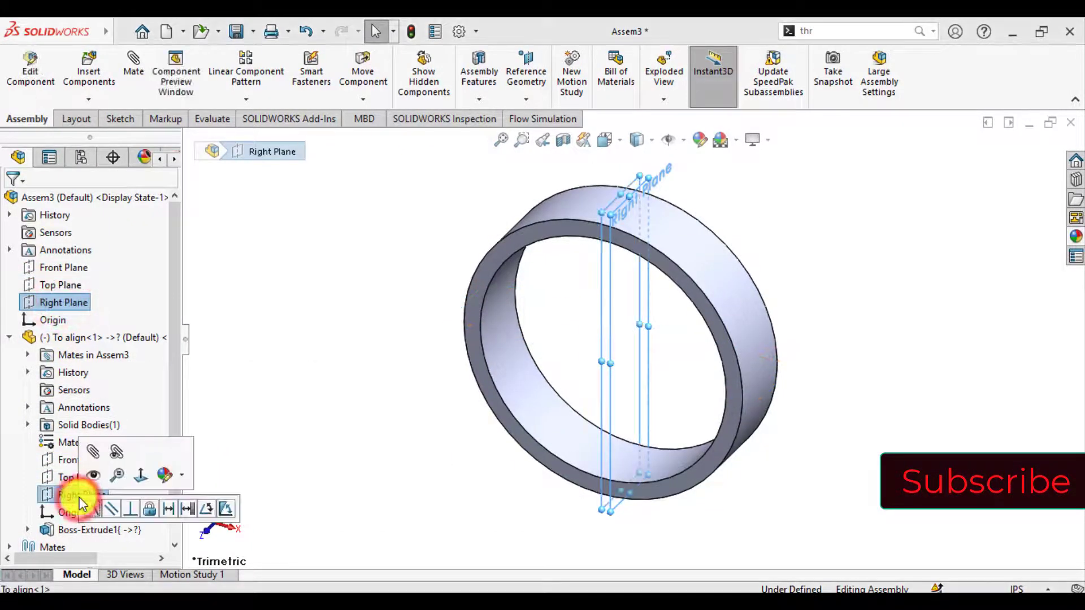
click(91, 510)
click(407, 361)
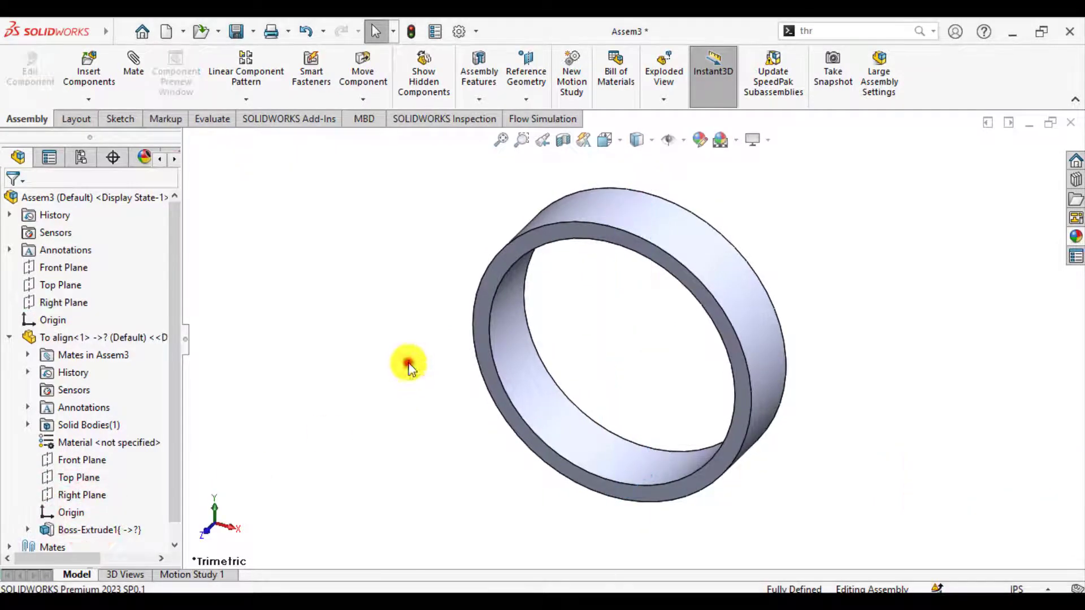
click(9, 338)
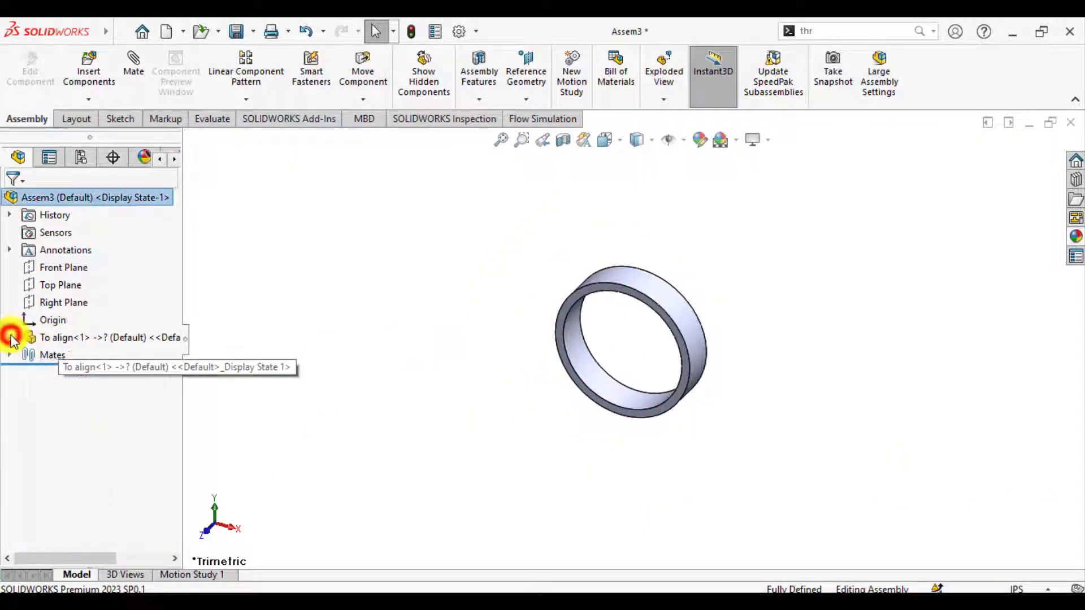
Insert the Rotating Part component from the 2.Mechanisms folder and place it beside the ring.
scroll(622, 351, up, 1)
scroll(622, 351, down, 1)
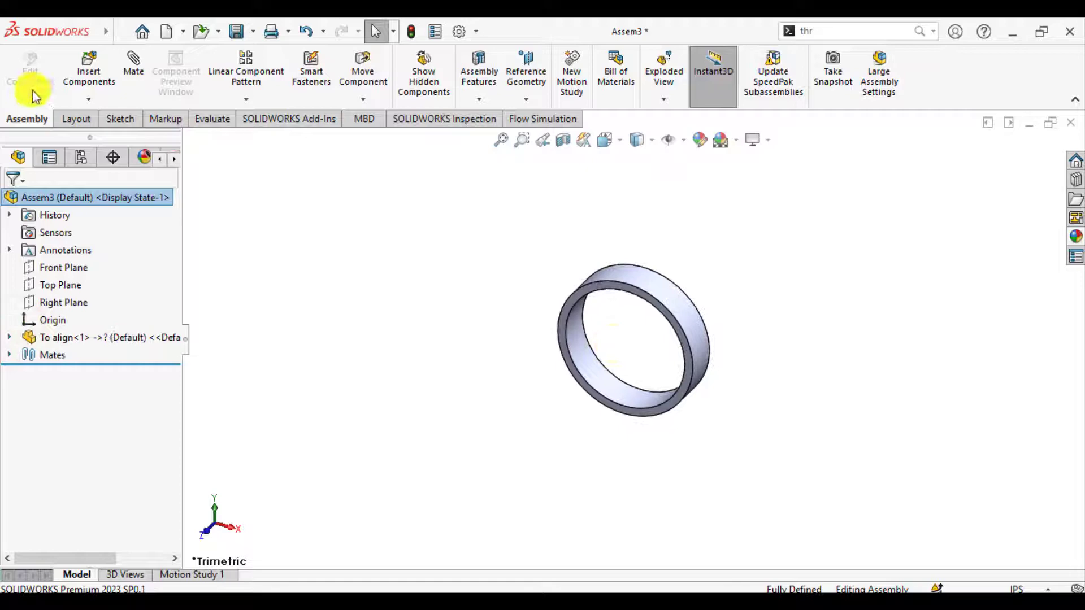
click(89, 79)
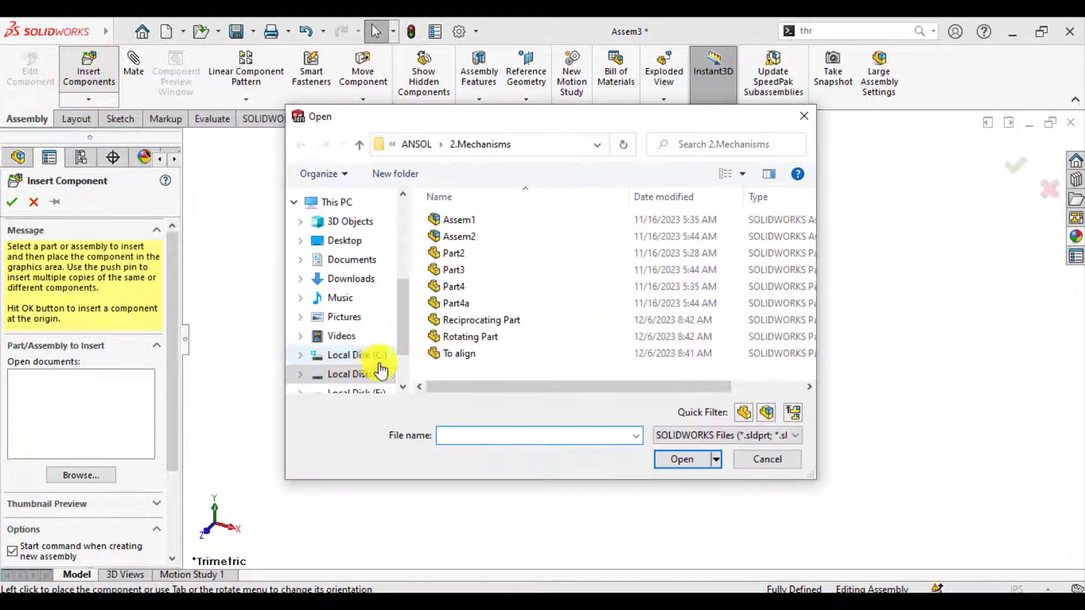
click(457, 338)
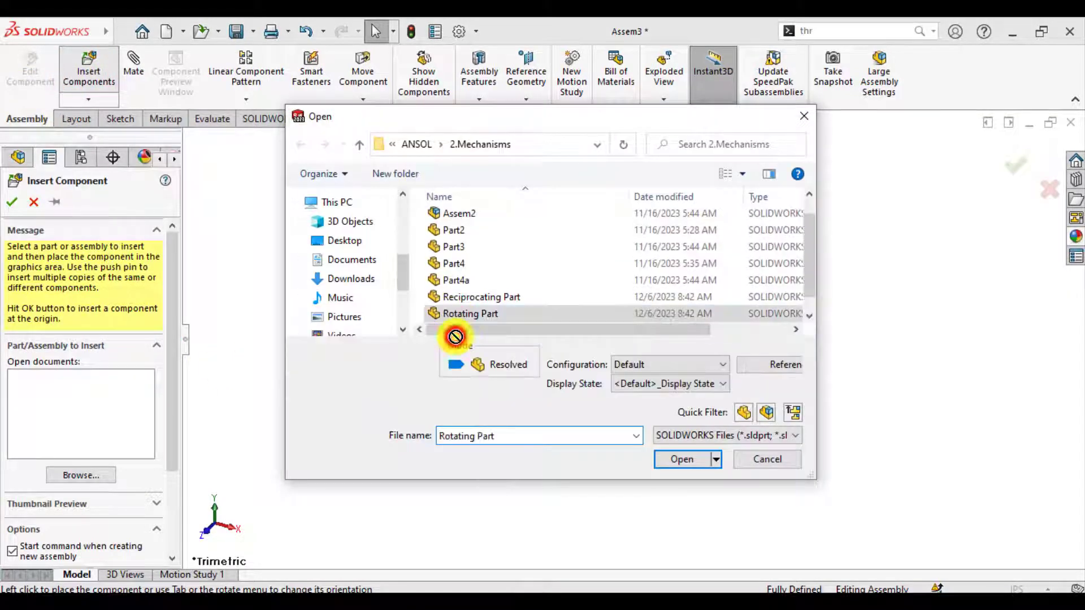
click(682, 459)
scroll(426, 368, up, 5)
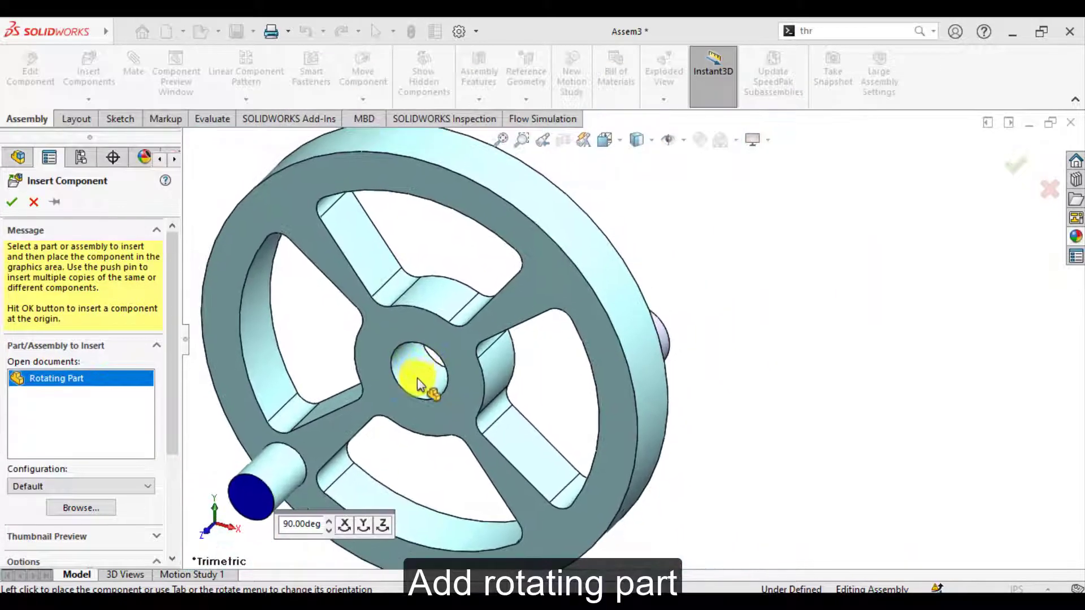
click(426, 402)
Add a concentric mate between the wheel's central bore and the outer cylindrical face of the To align ring.
scroll(801, 415, up, 2)
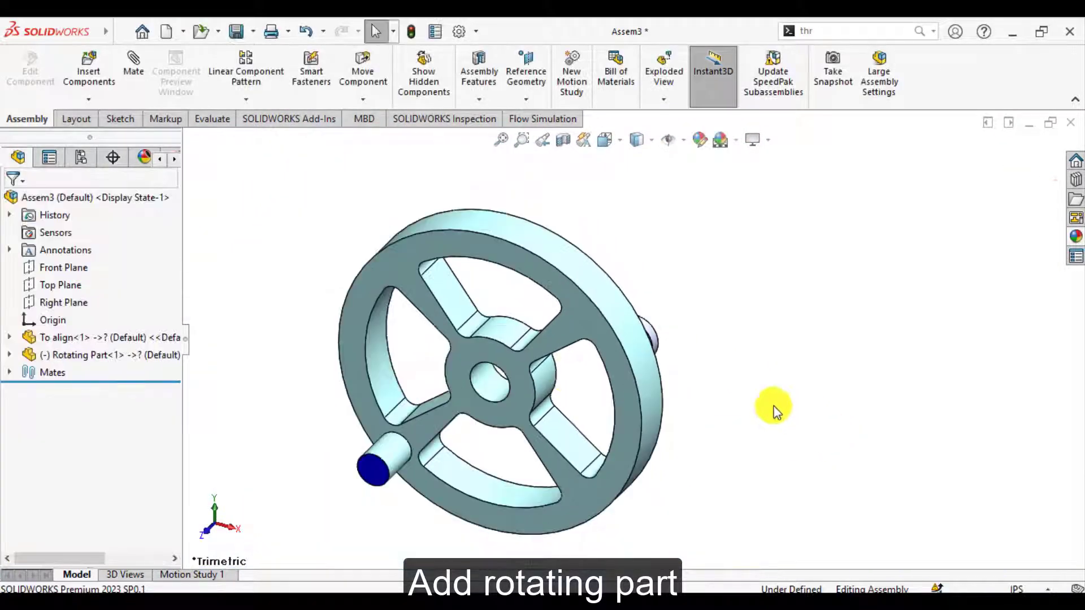
scroll(558, 375, down, 2)
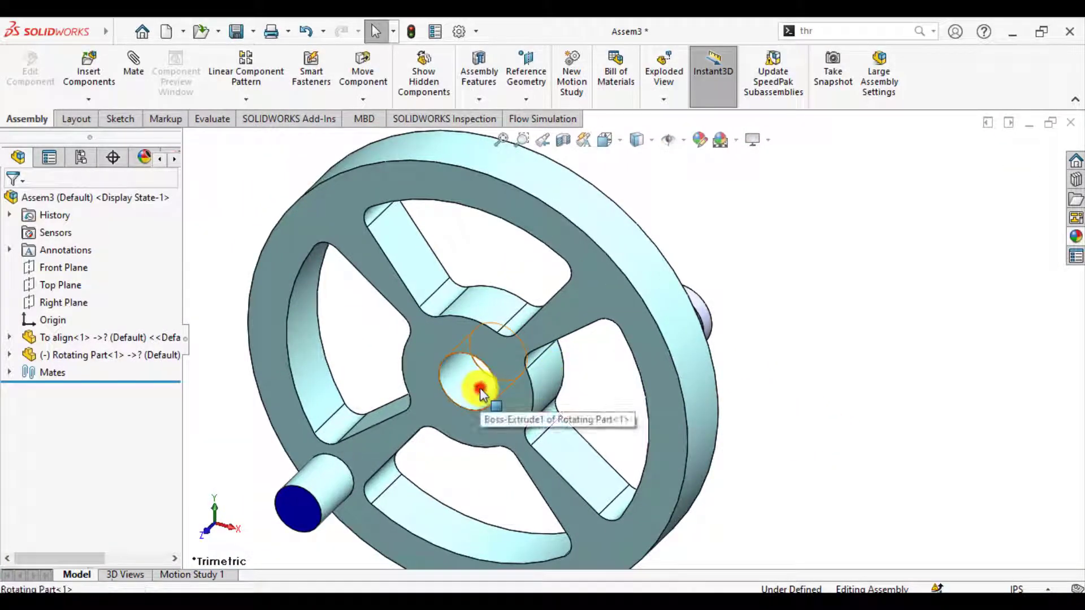
click(478, 390)
middle_drag(476, 393, 575, 346)
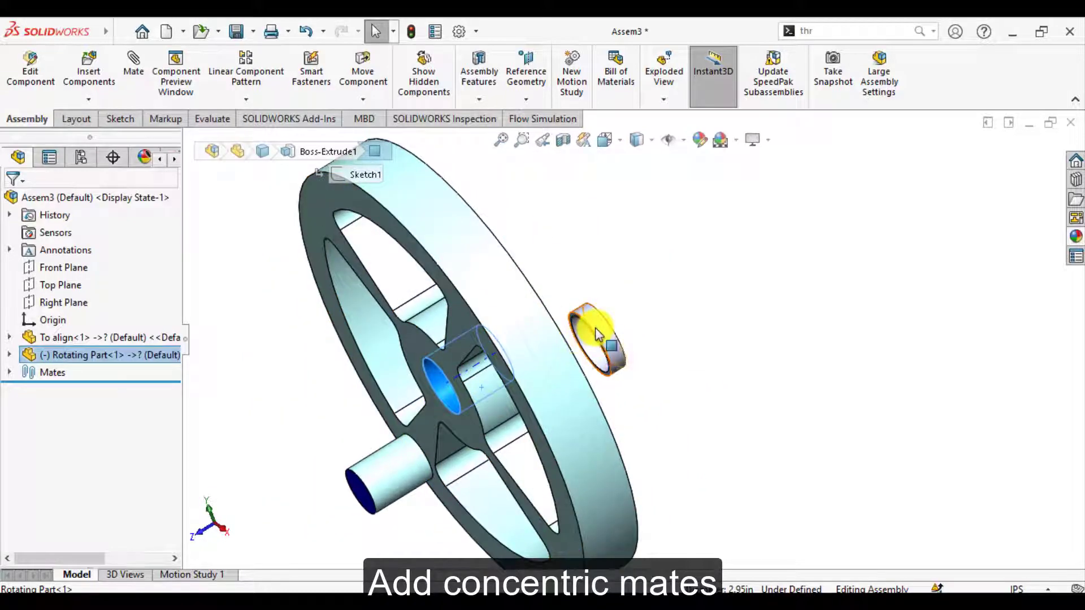
click(596, 328)
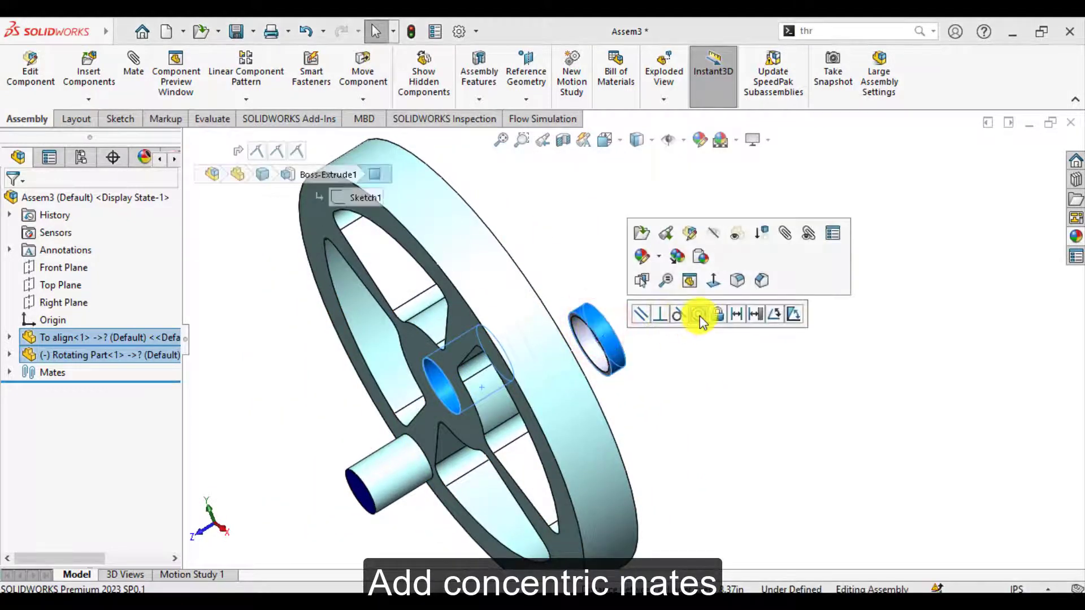
click(700, 315)
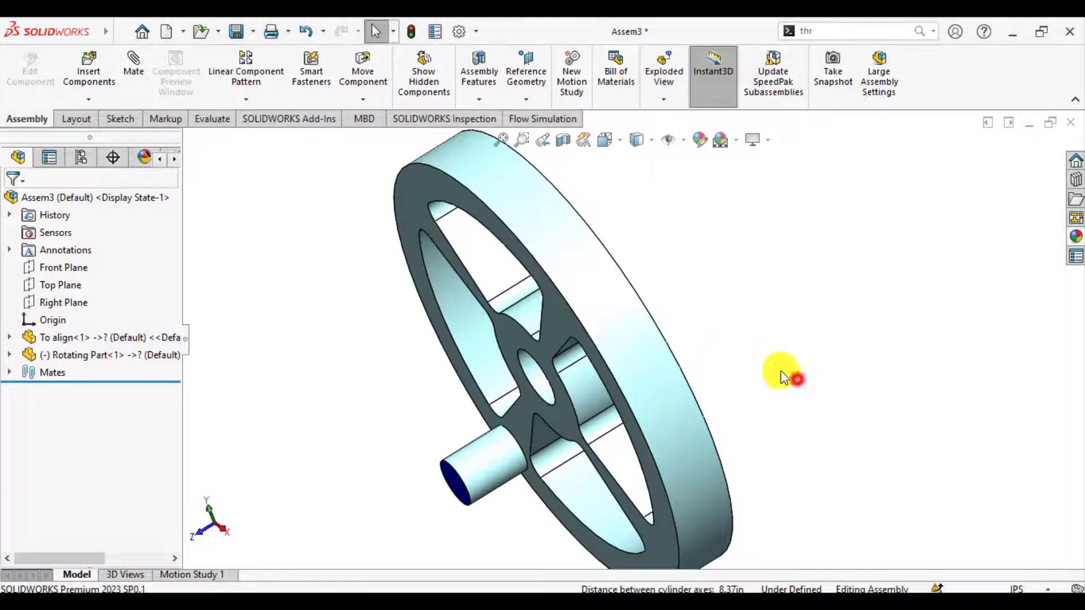
Add a coincident mate between the wheel's rear hub face and the flat end face of the To align ring.
middle_drag(796, 378, 799, 280)
scroll(799, 281, down, 6)
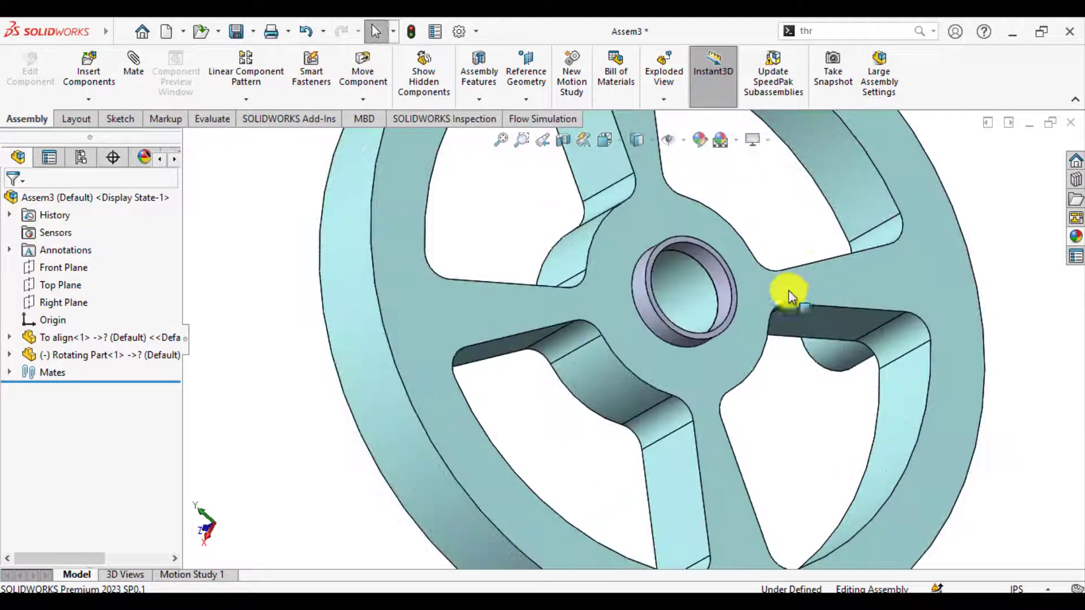
click(625, 432)
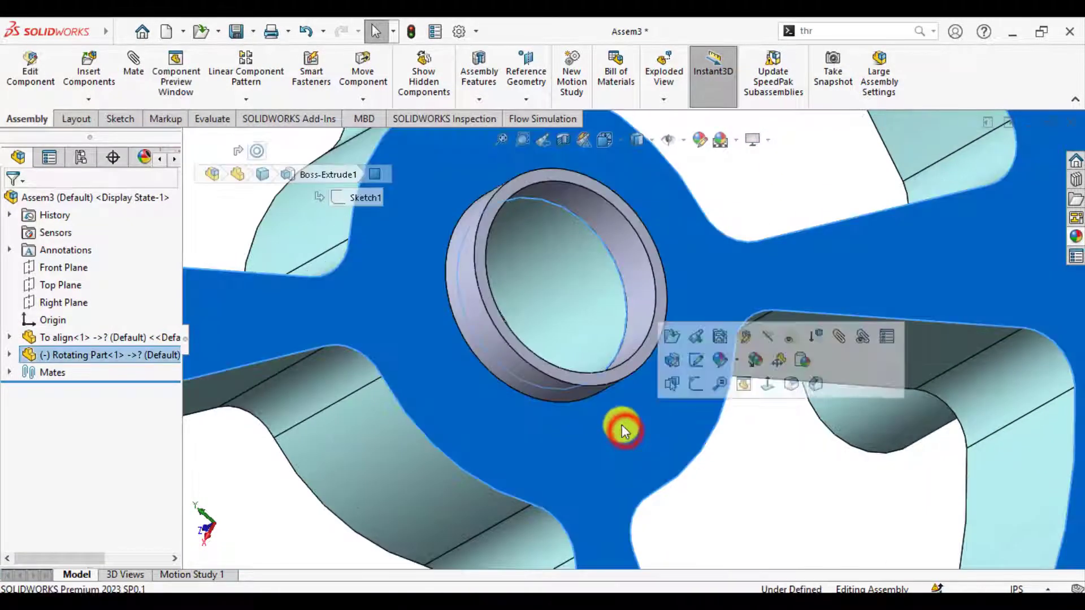
ctrl+click(596, 379)
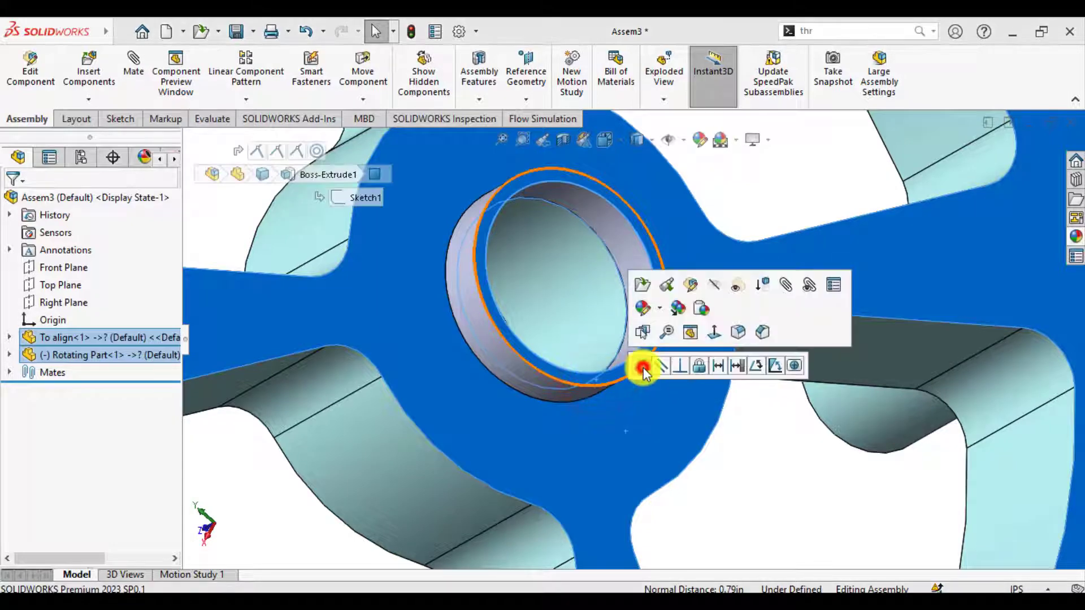
click(643, 368)
View the wheel's front face straight on and rotate the wheel about its hub until the pin sits at its upper right.
scroll(632, 372, up, 10)
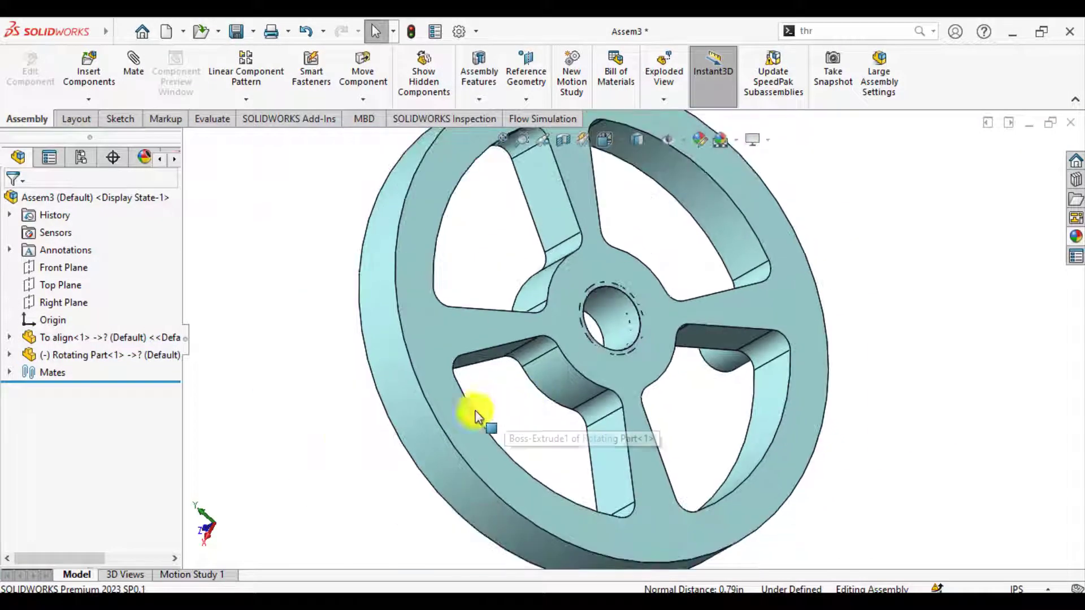
middle_drag(475, 416, 501, 314)
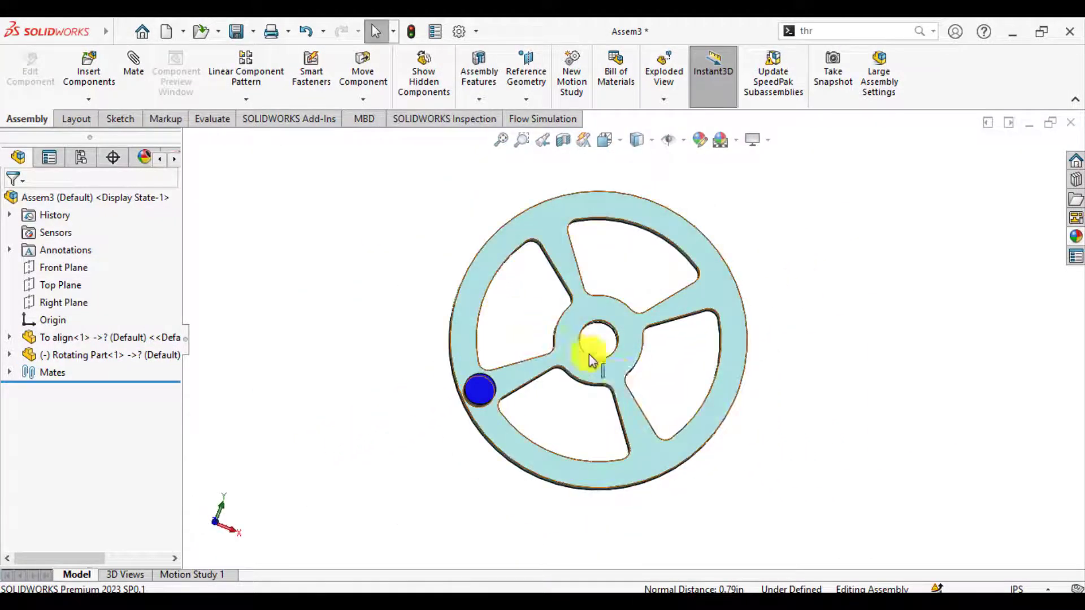
click(614, 372)
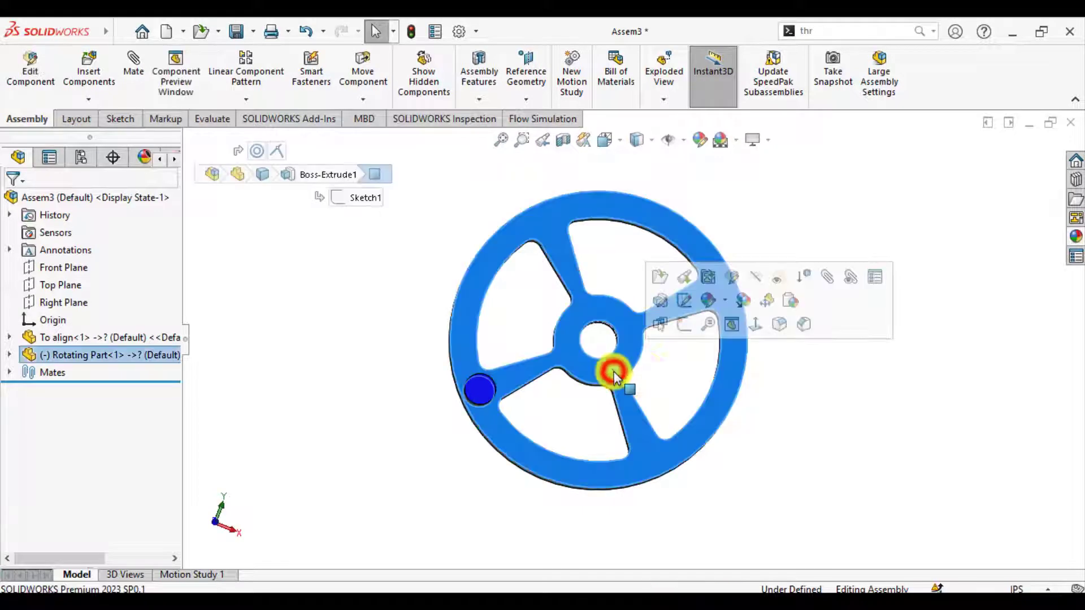
click(752, 325)
click(360, 407)
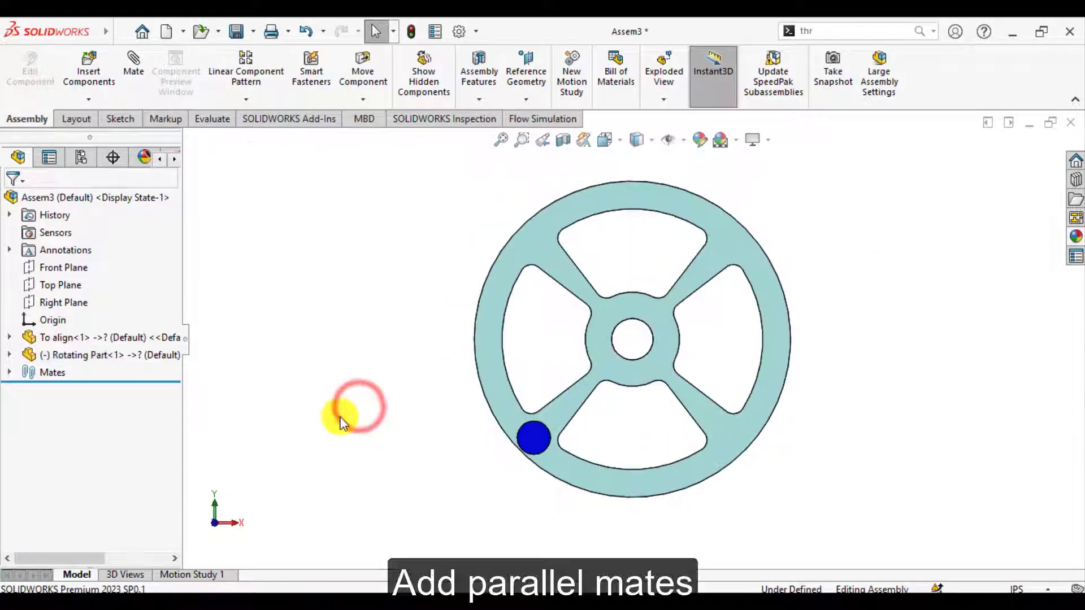
drag(505, 446, 695, 218)
key(Escape)
Insert the Reciprocating Part component from the 2.Mechanisms folder and place it beside the wheel.
middle_drag(368, 260, 348, 327)
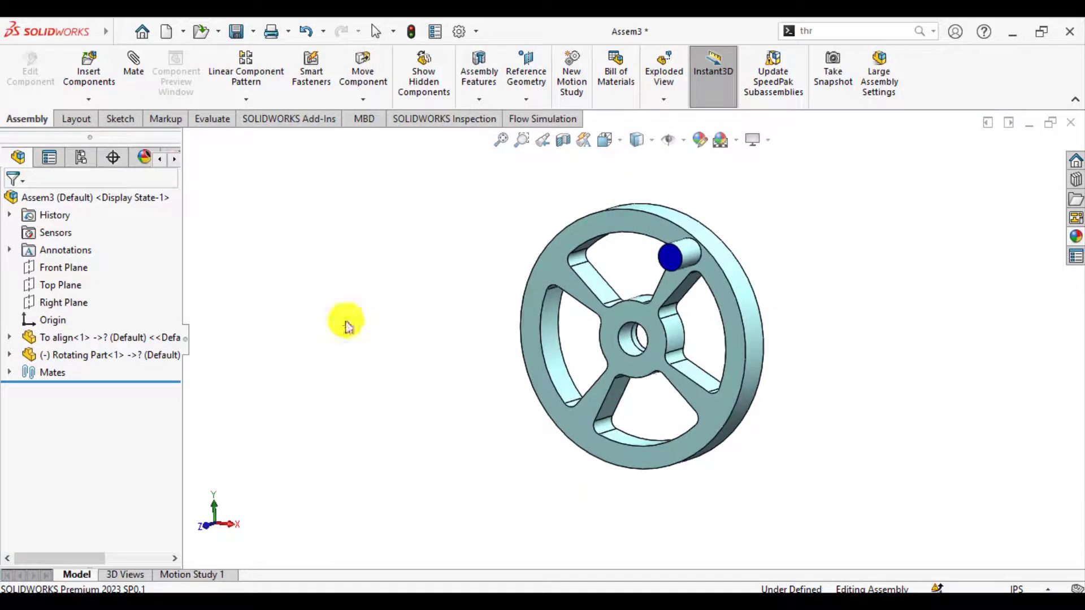
click(87, 56)
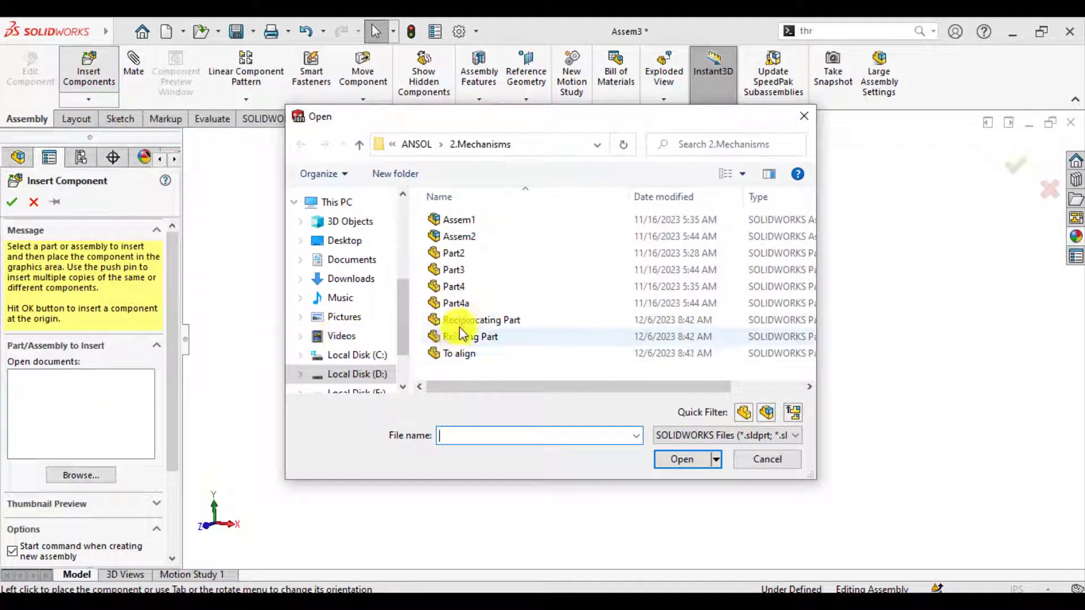
click(461, 320)
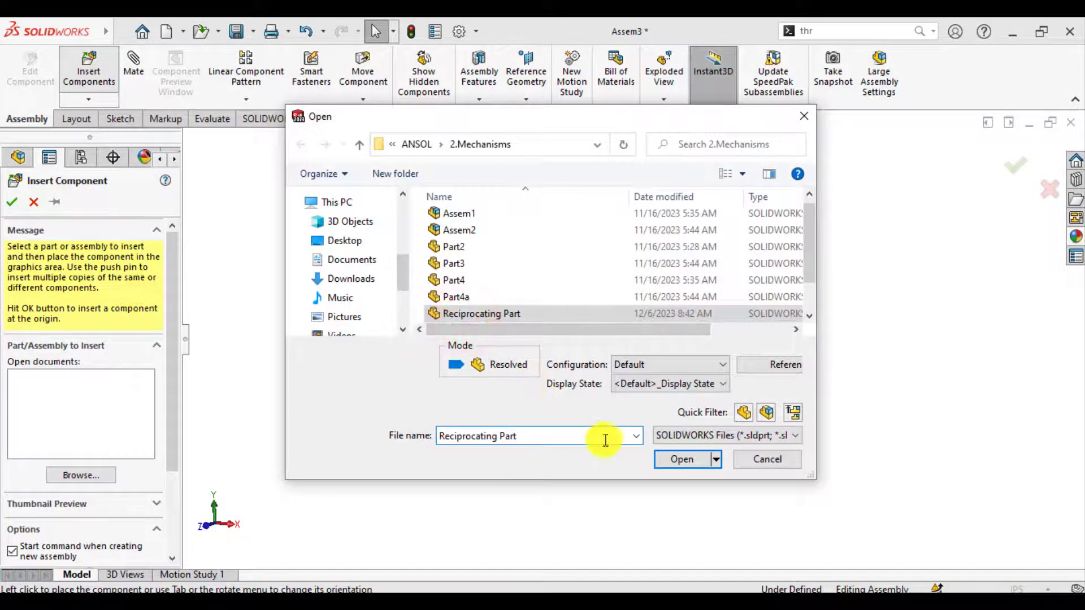
click(678, 462)
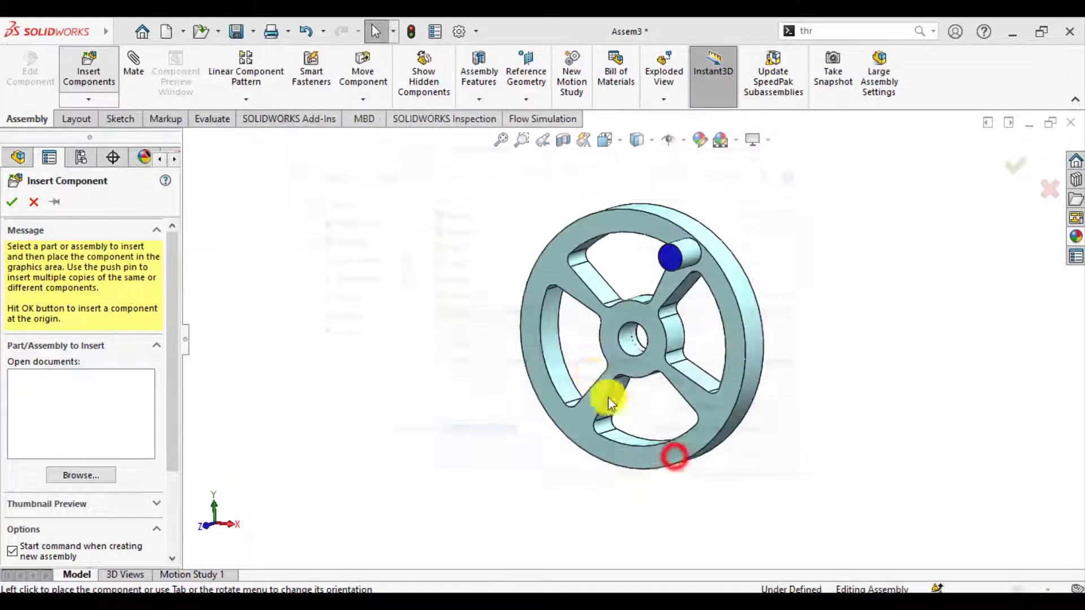
click(411, 342)
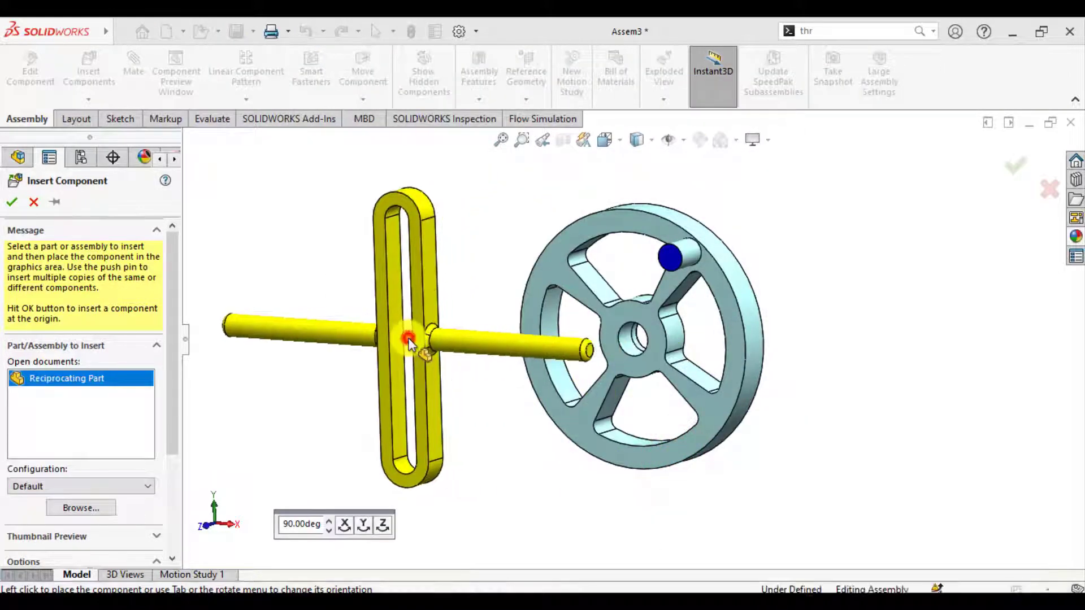
Add a 10 mm distance mate between the wheel's flat front face and the rear face of the Reciprocating Part's slotted frame.
middle_drag(513, 266, 690, 332)
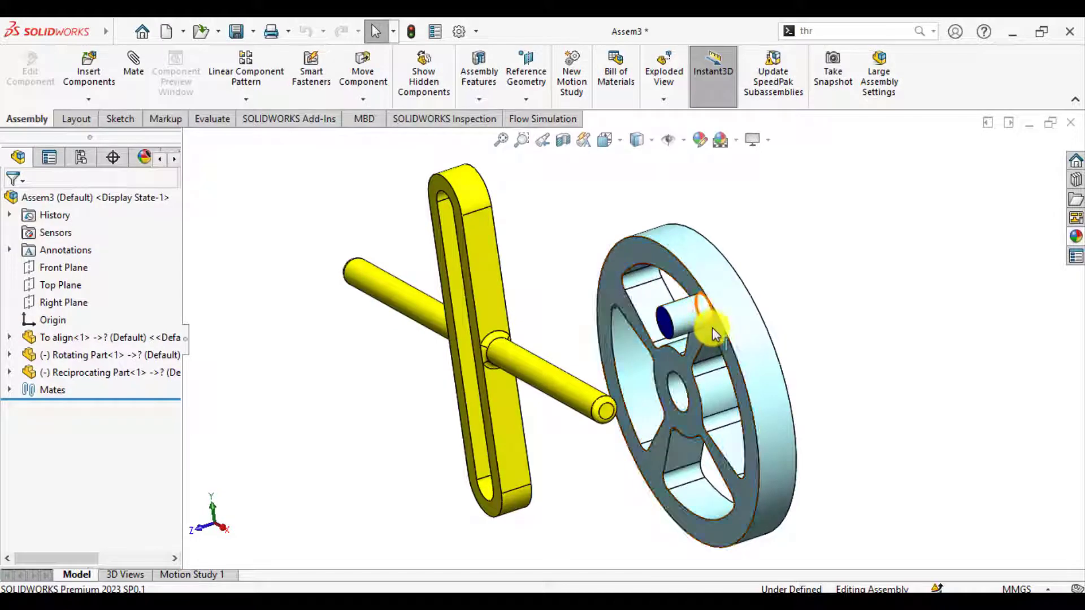
click(716, 328)
scroll(600, 339, up, 3)
middle_drag(600, 339, 558, 266)
scroll(560, 266, down, 3)
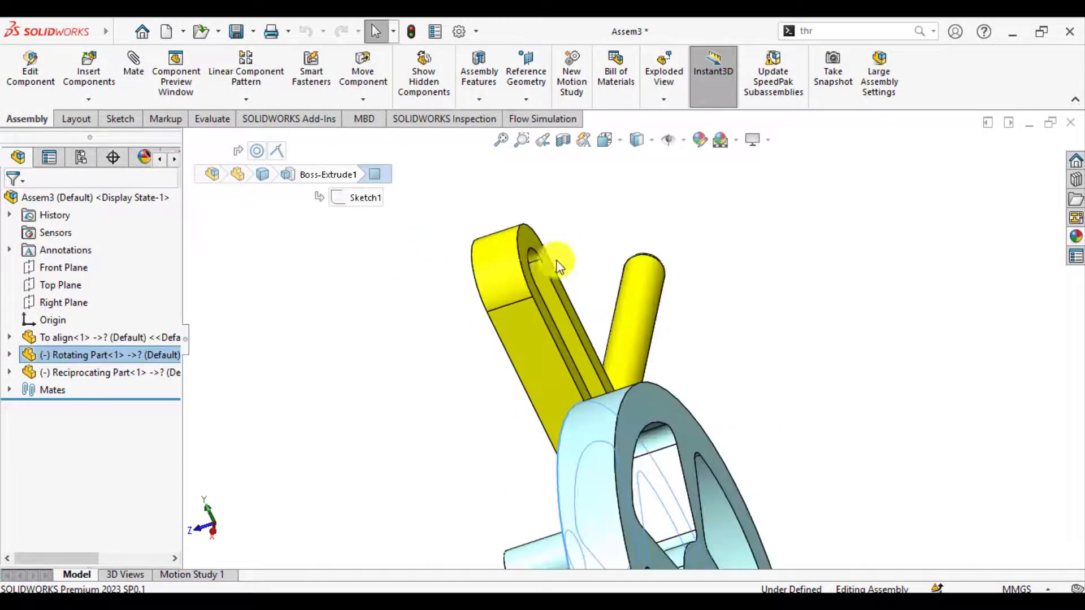
ctrl+click(529, 244)
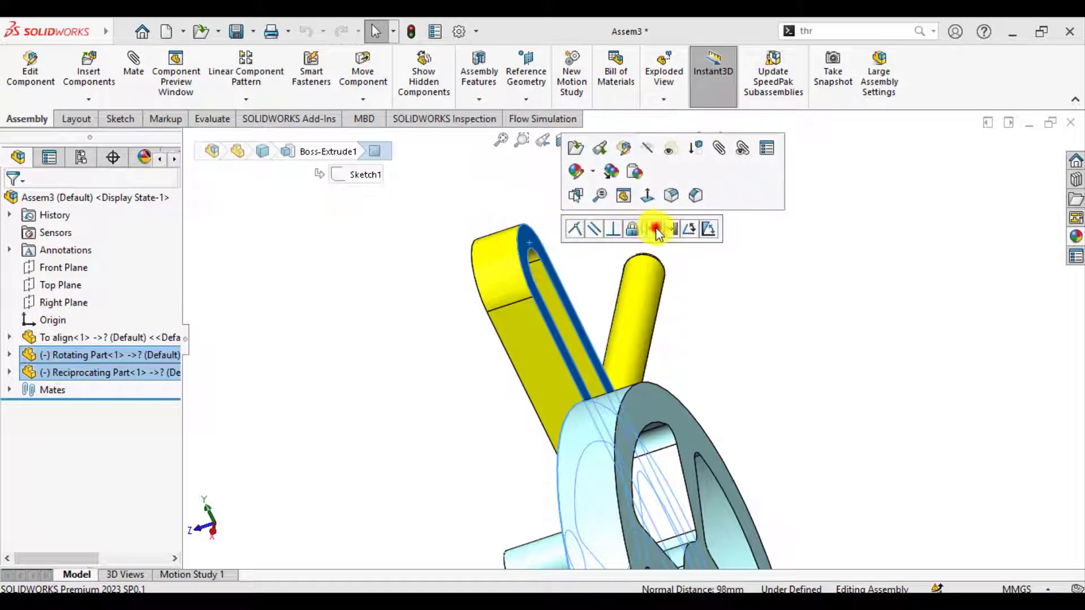
click(656, 229)
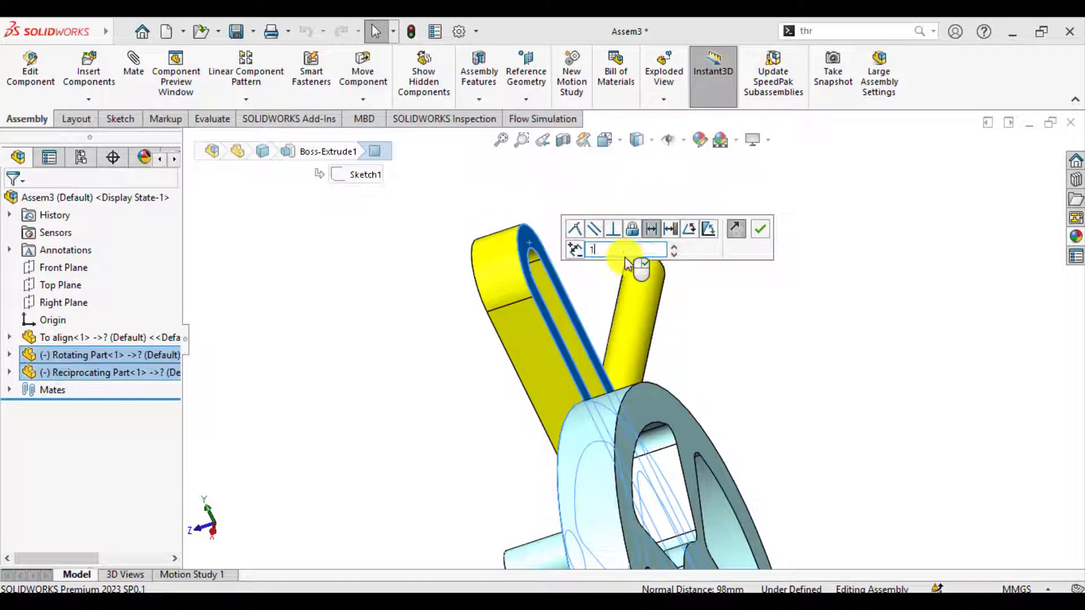
key(Return)
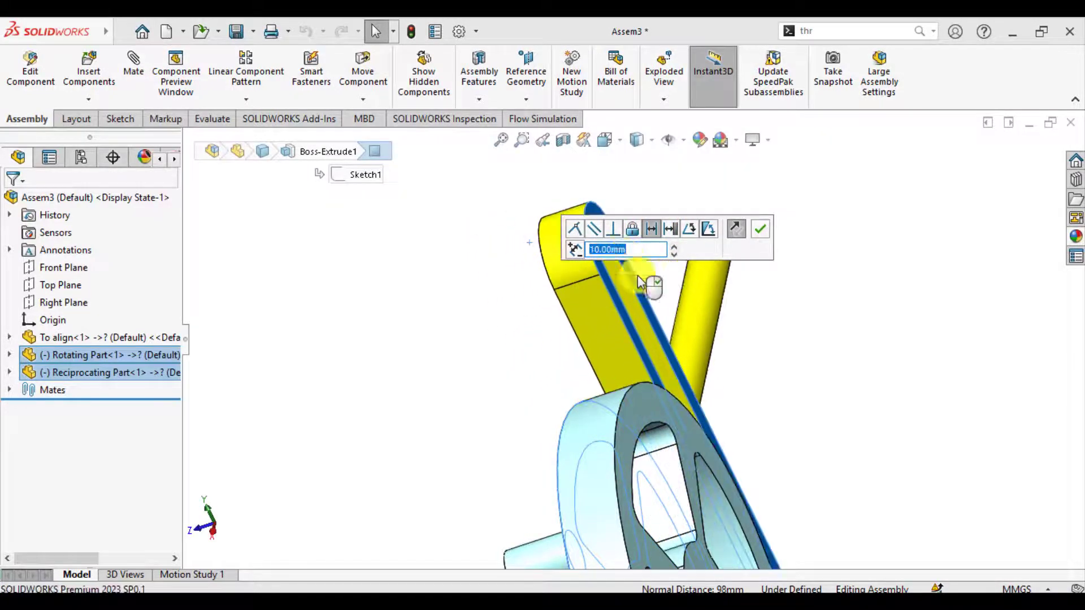
click(762, 229)
scroll(518, 361, up, 3)
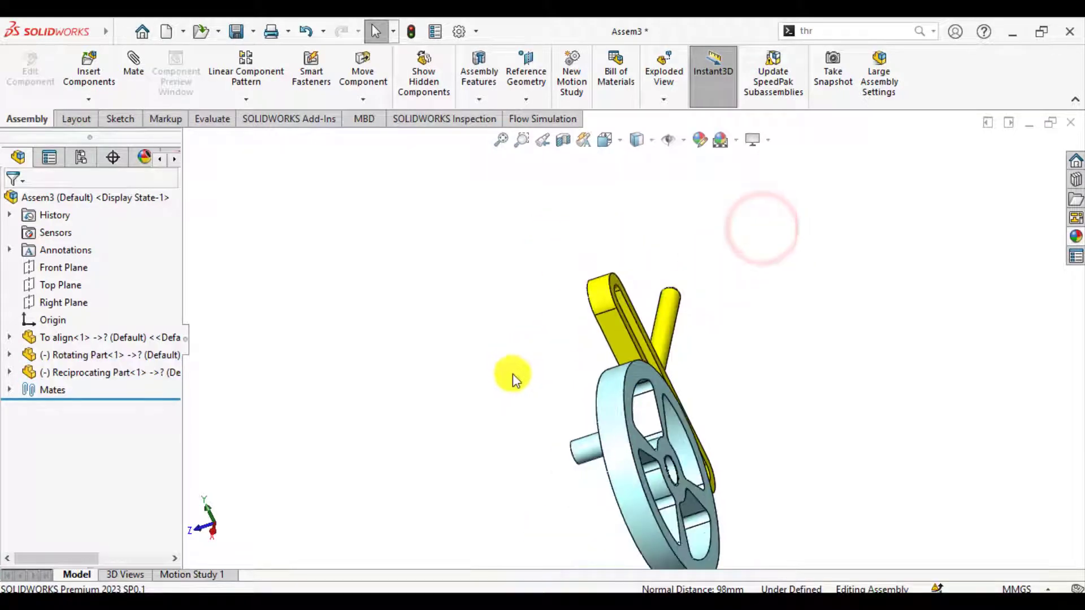
Add a parallel mate between the assembly's Top Plane and the Reciprocating Part's Top Plane.
middle_drag(511, 378, 554, 359)
scroll(553, 362, up, 3)
scroll(552, 426, down, 3)
middle_drag(557, 412, 625, 346)
scroll(582, 300, down, 2)
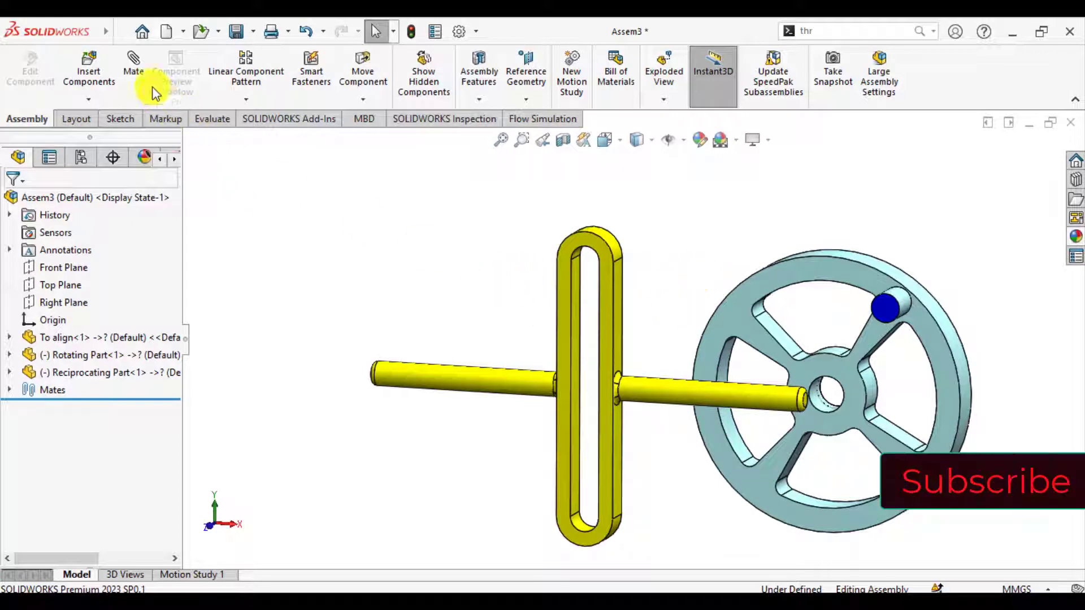
scroll(464, 291, up, 1)
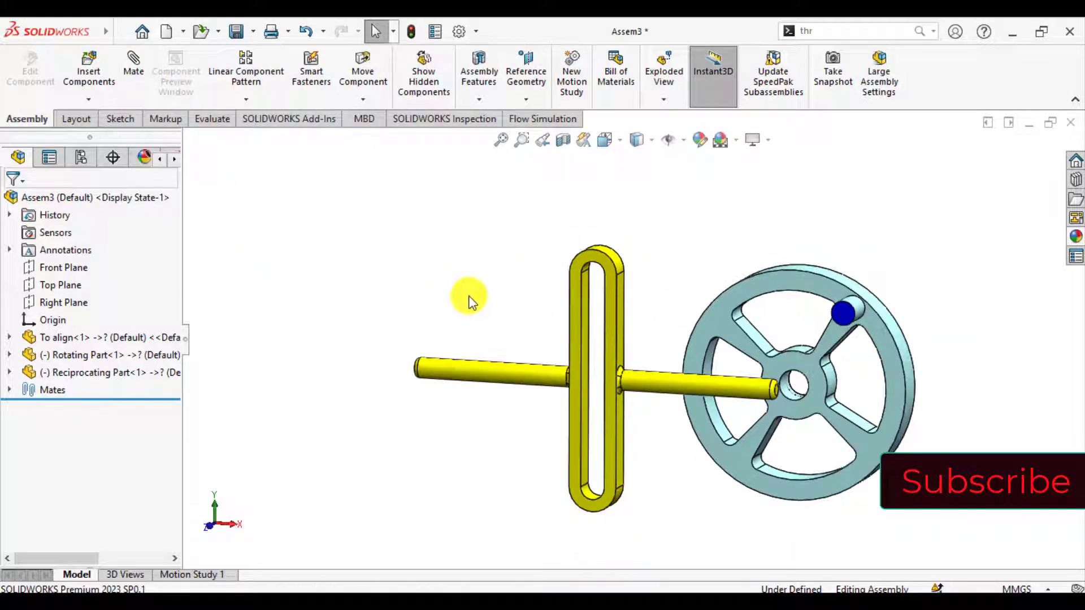
click(40, 289)
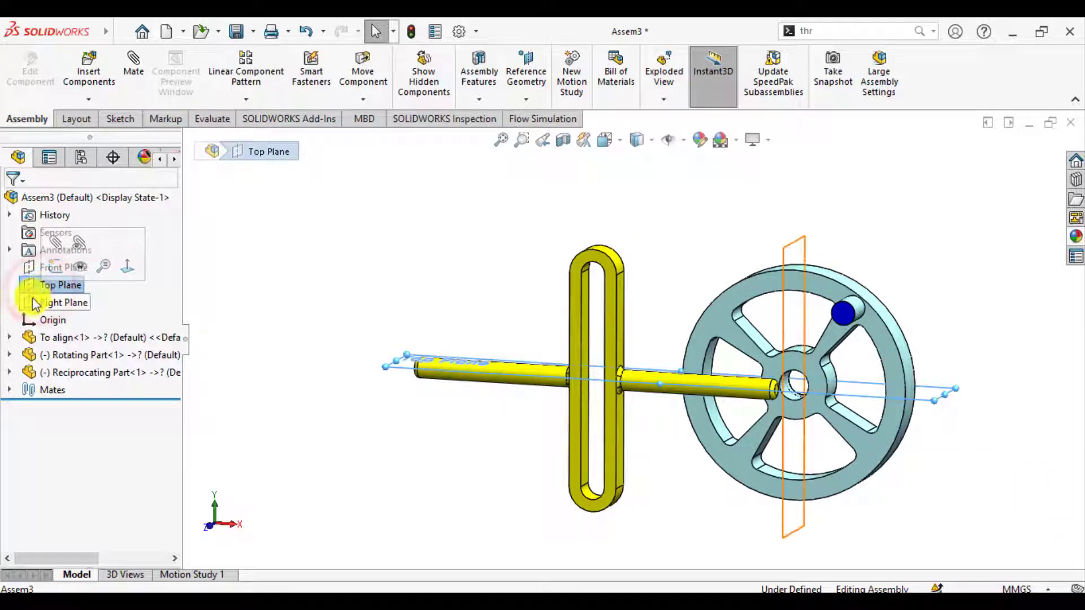
click(9, 373)
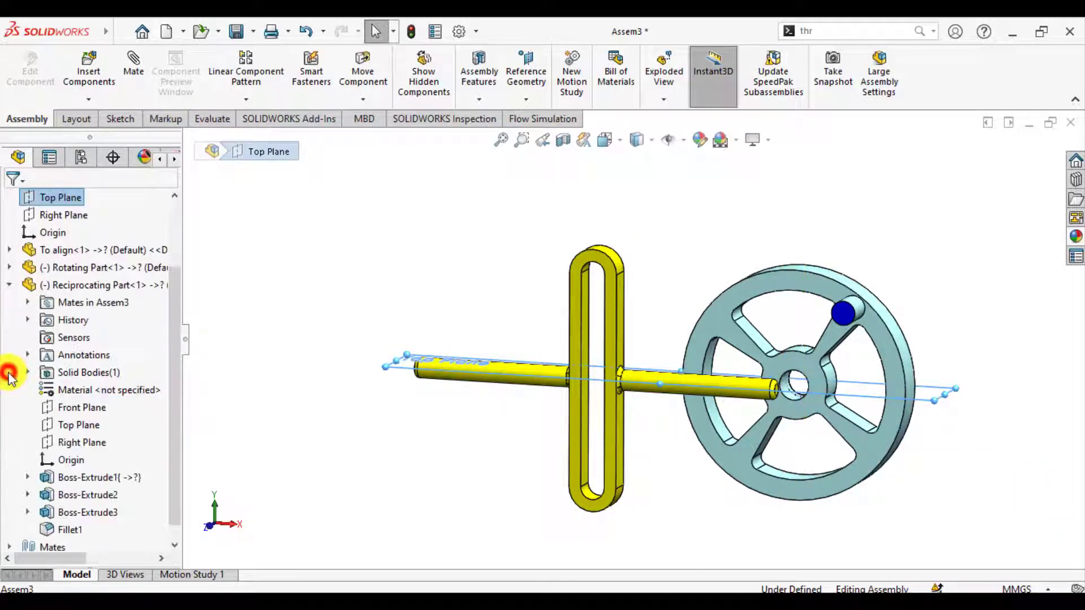
ctrl+click(70, 431)
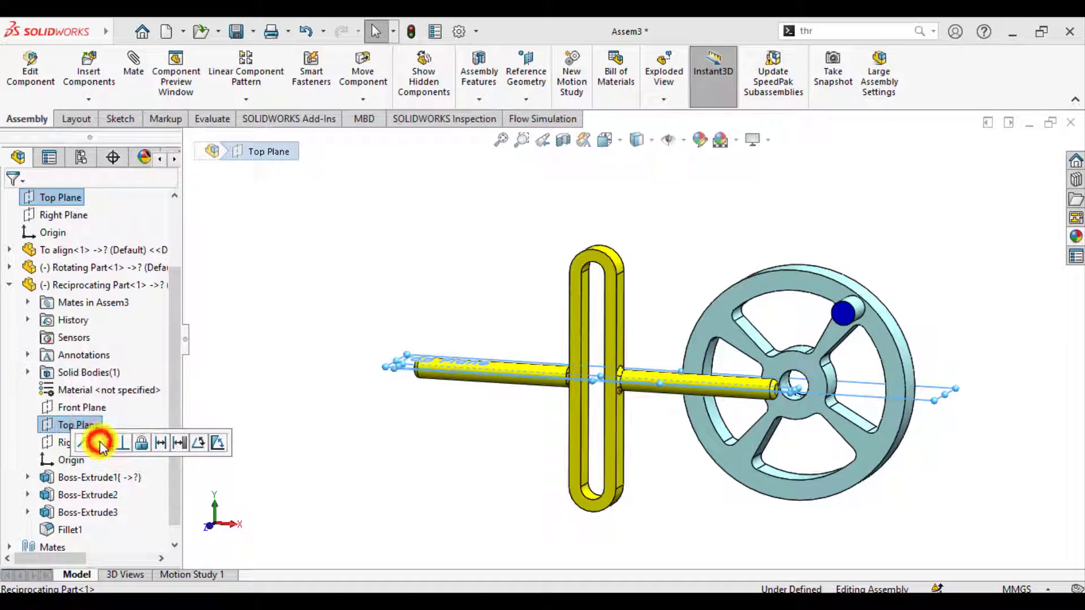
click(99, 442)
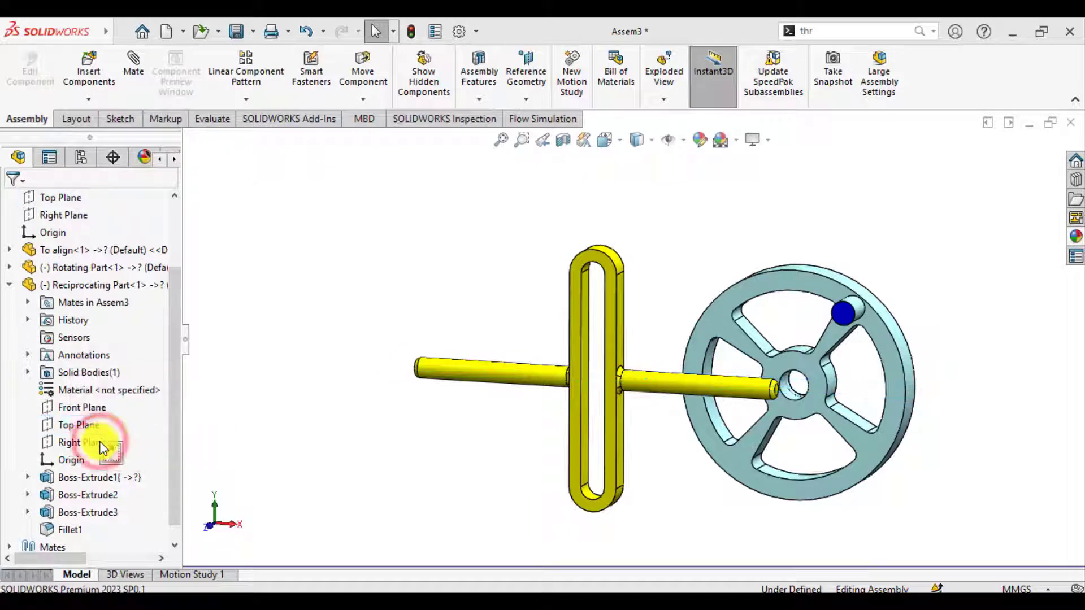
click(9, 285)
Add a mechanical slot mate with the Free constraint between the wheel's pin and the inner slot face of the Reciprocating Part.
scroll(426, 315, up, 4)
scroll(649, 361, down, 2)
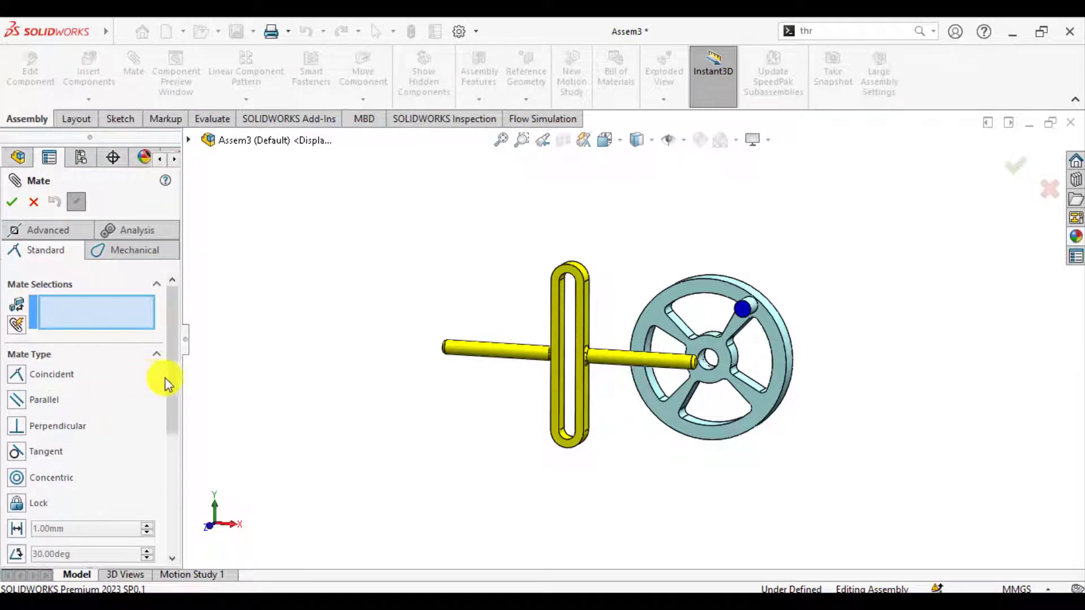
drag(175, 378, 188, 321)
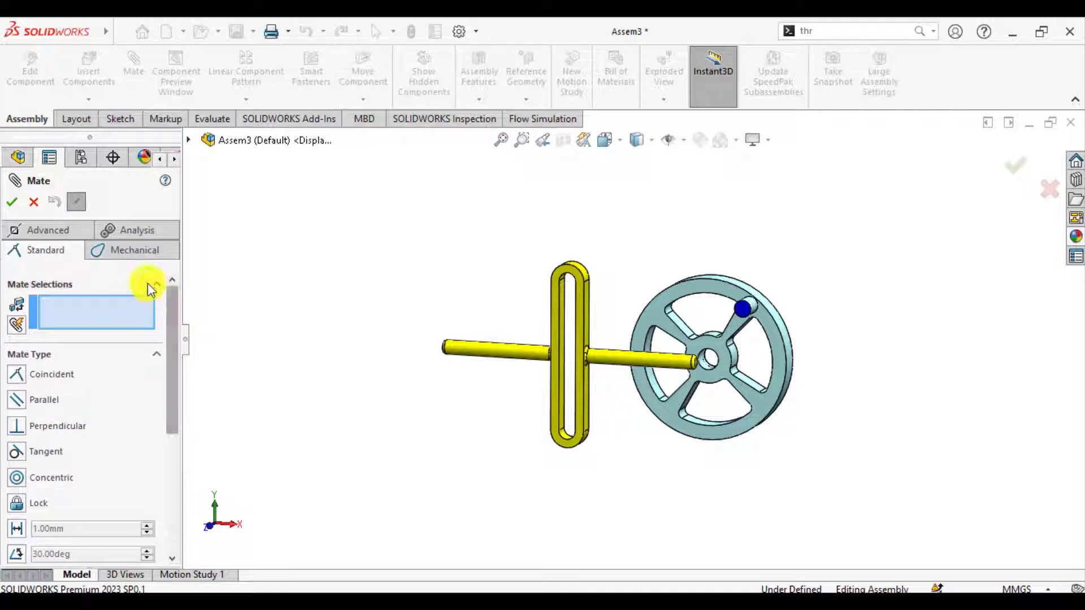
click(130, 253)
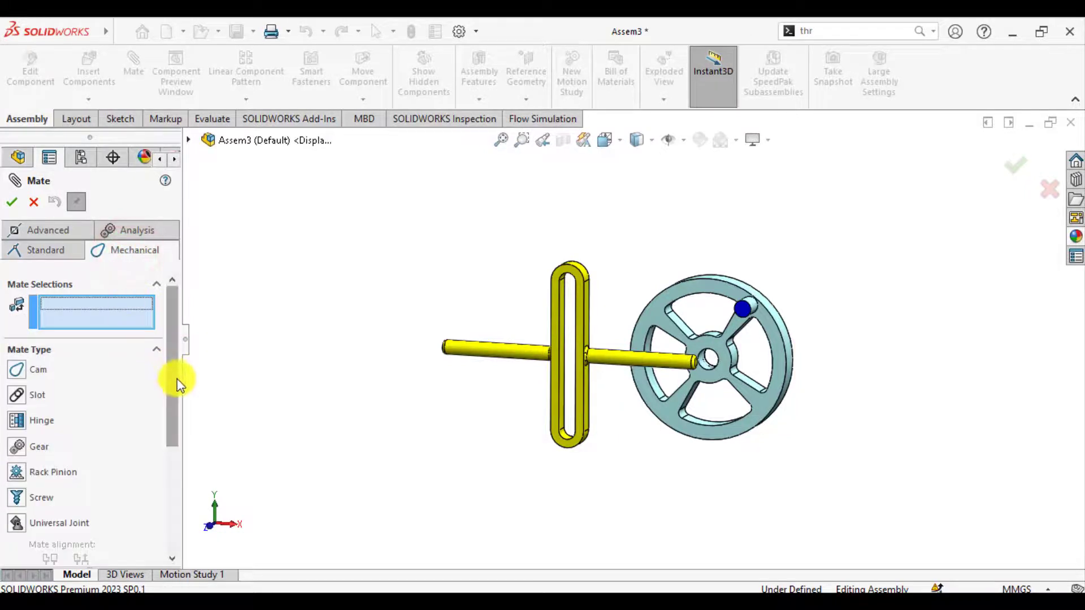
click(16, 396)
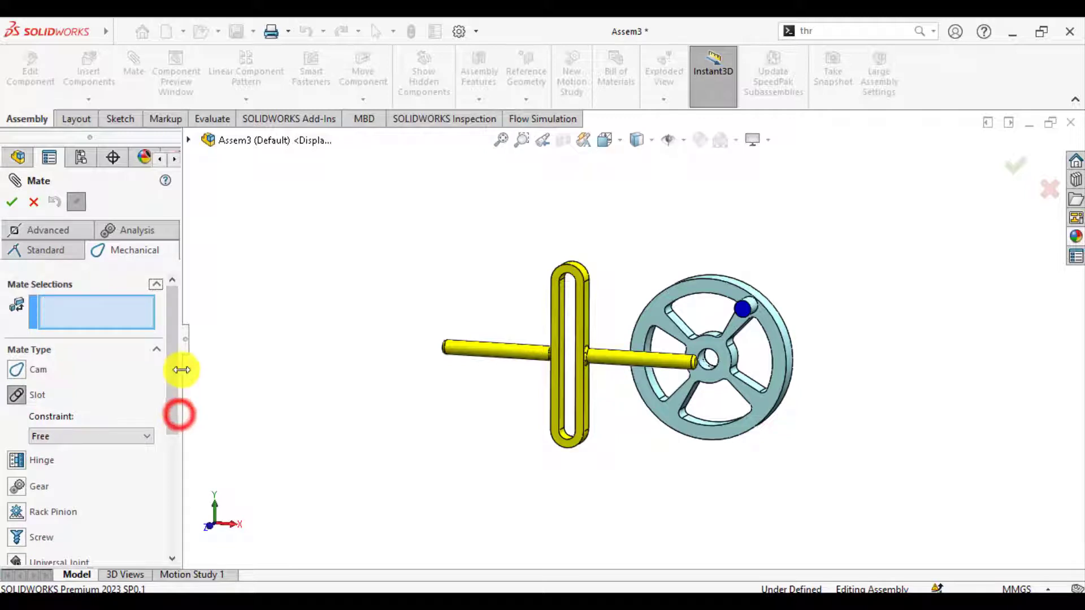
scroll(710, 311, down, 2)
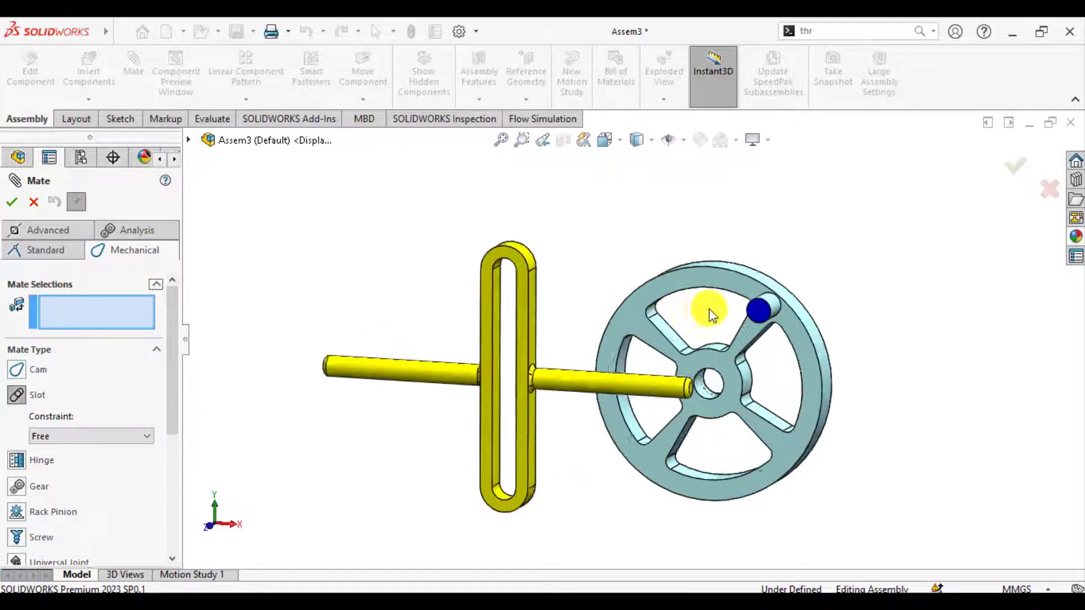
middle_drag(710, 313, 677, 317)
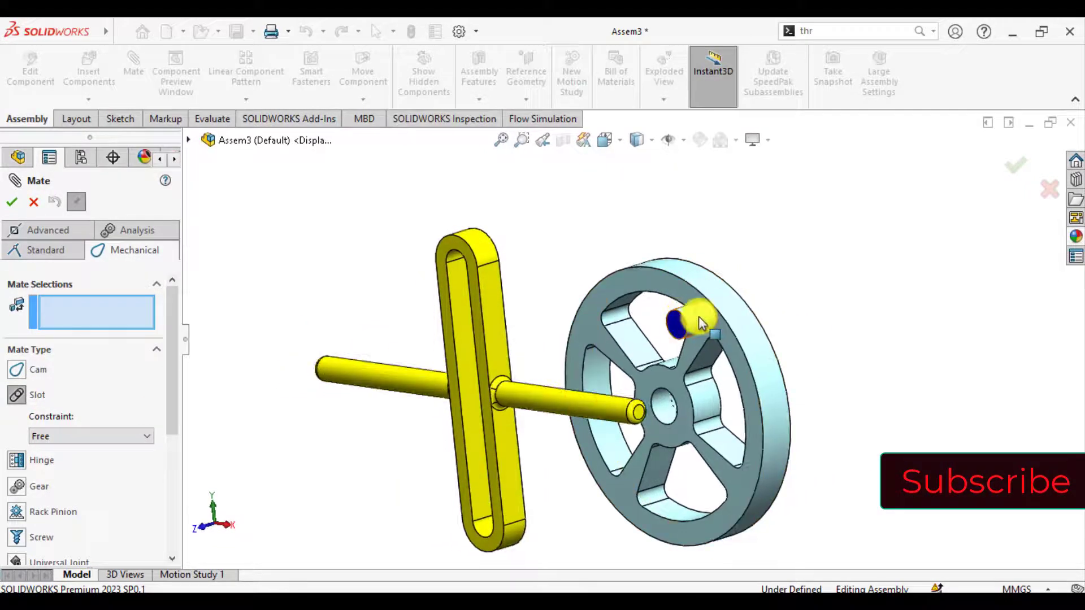
click(697, 316)
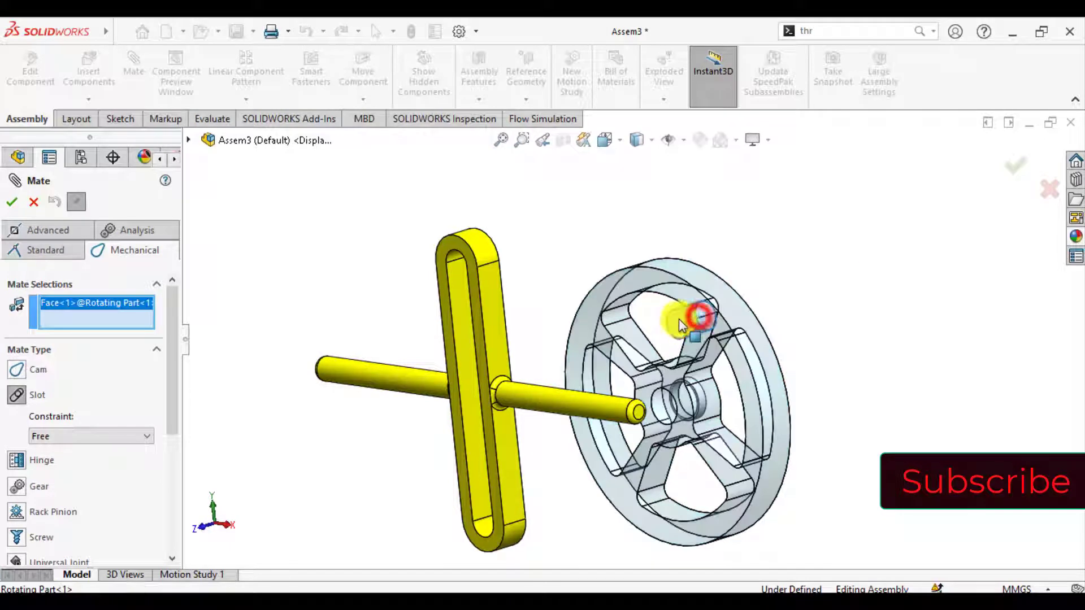
click(456, 258)
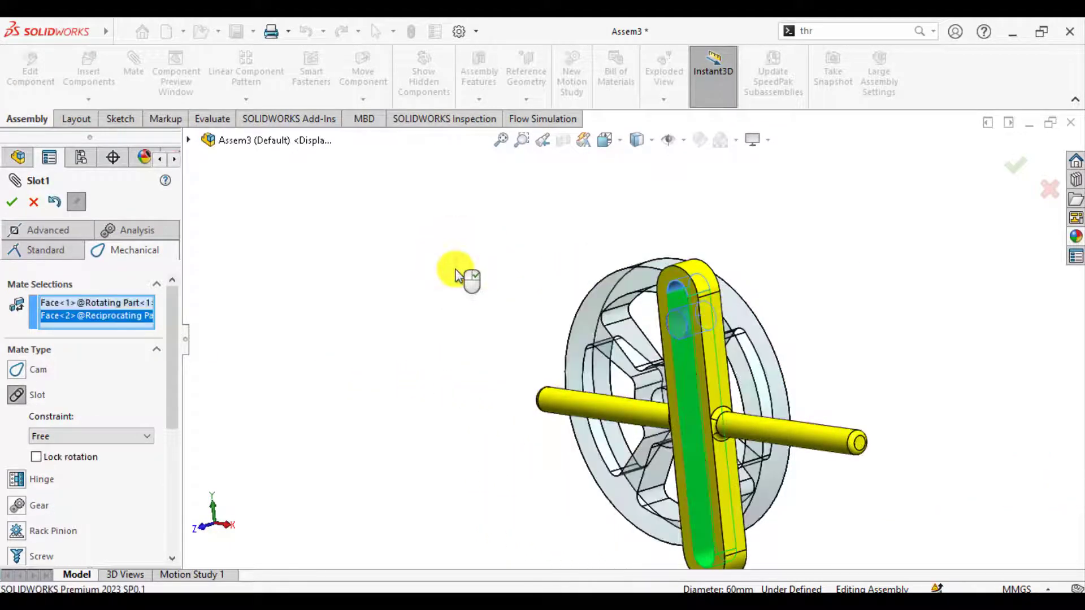
middle_drag(451, 371, 459, 338)
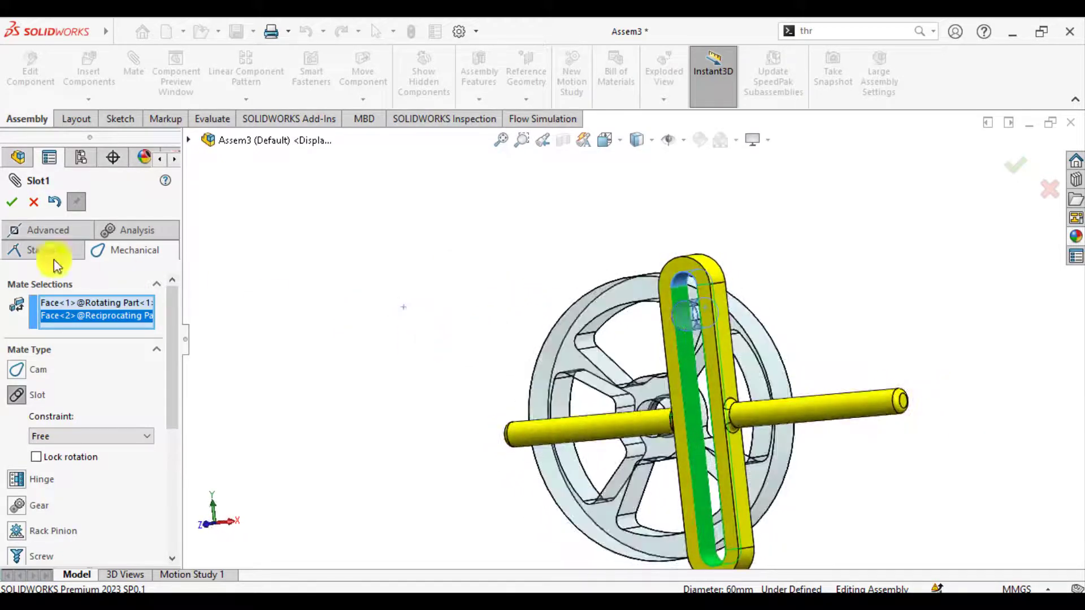
click(14, 203)
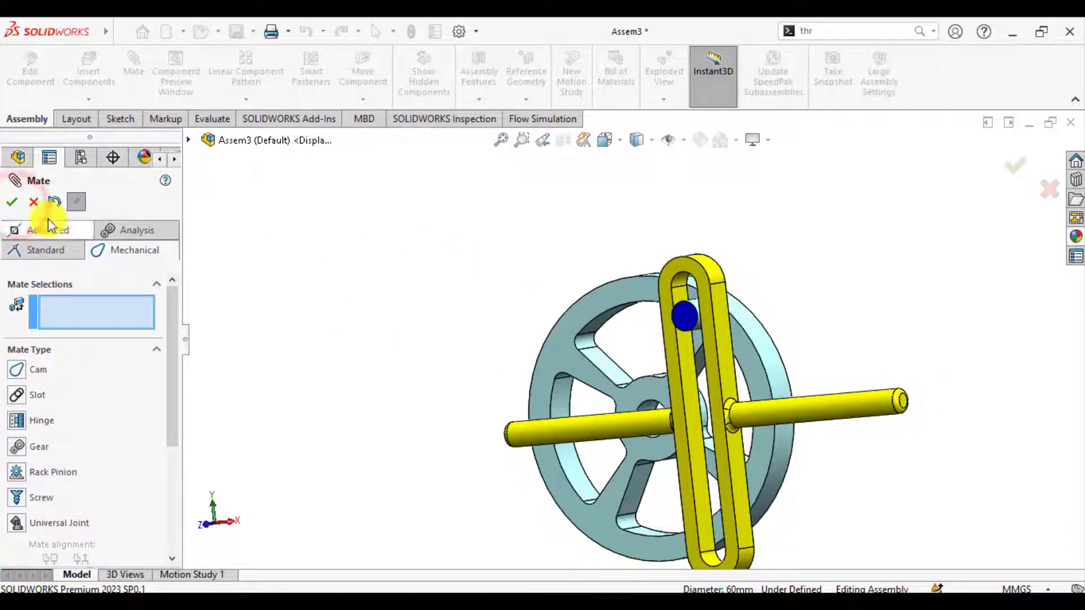
click(462, 247)
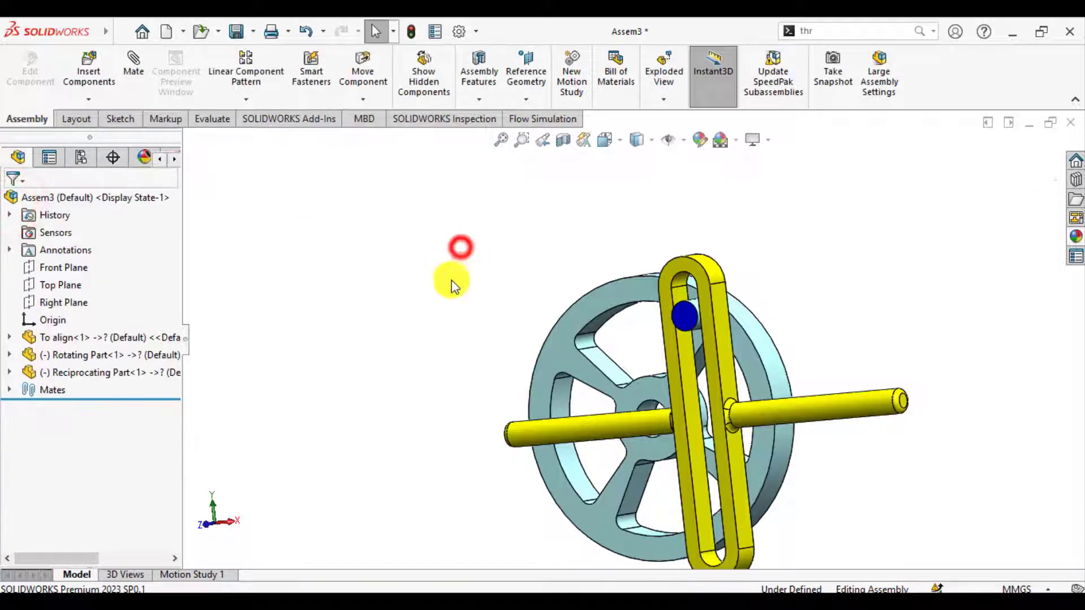
Rotate the wheel by its pin to move the slotted part sideways, leaving the pin at the wheel's upper left.
scroll(630, 337, up, 2)
scroll(803, 430, down, 2)
drag(695, 371, 588, 385)
scroll(555, 378, down, 2)
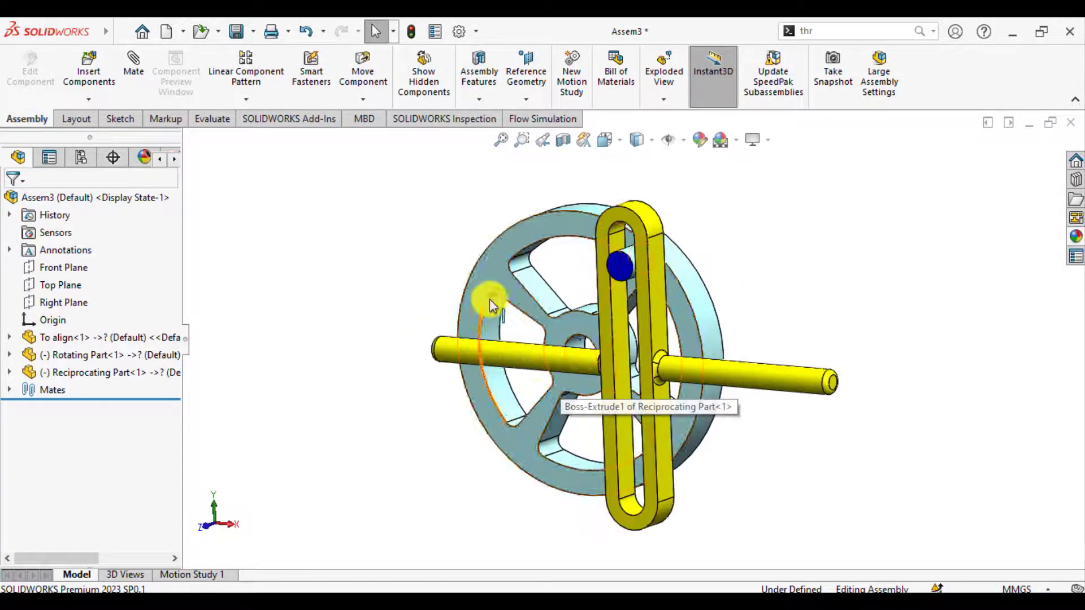
click(592, 273)
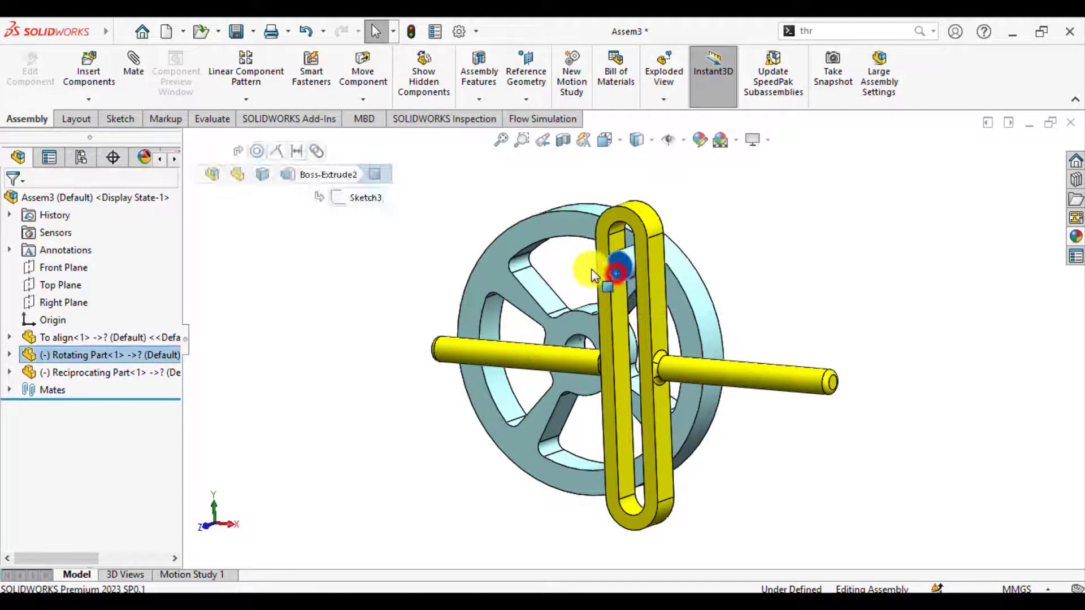
drag(592, 273, 433, 277)
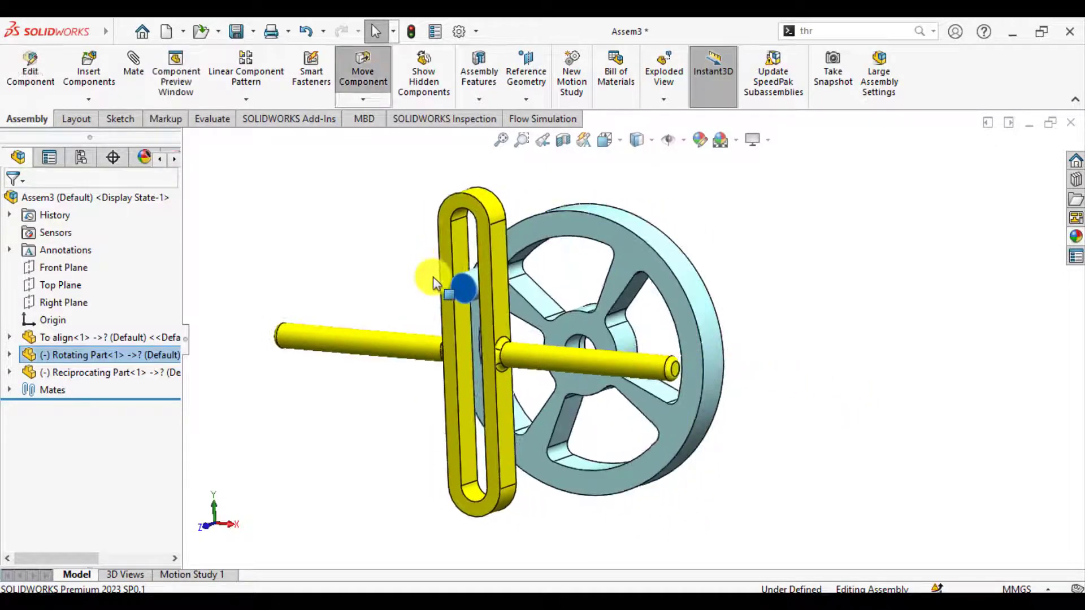
click(325, 265)
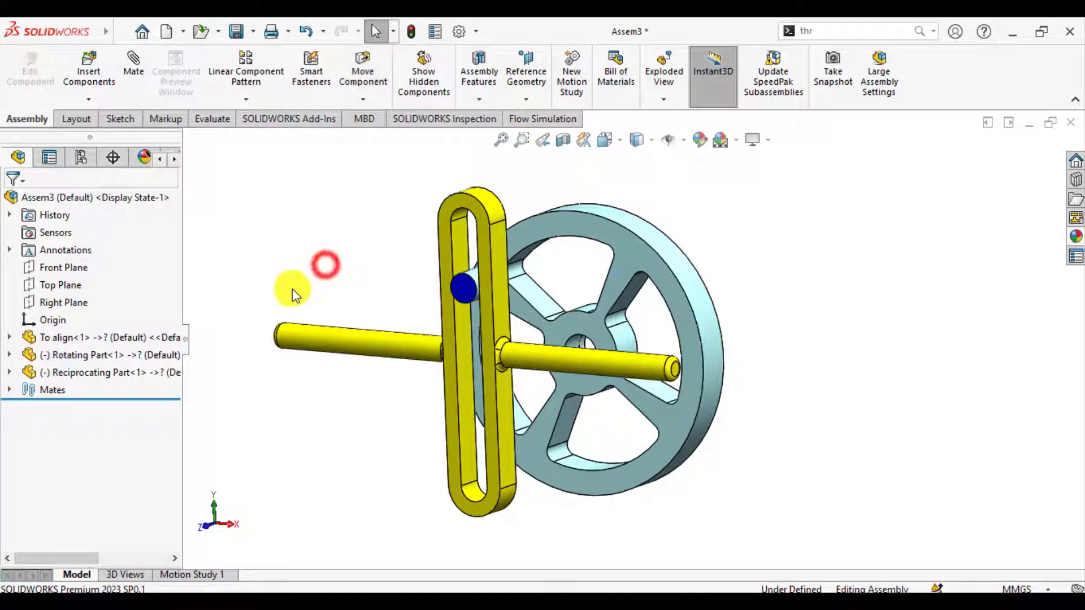
Open Motion Study 1 and move the time bar to 10 seconds.
click(192, 576)
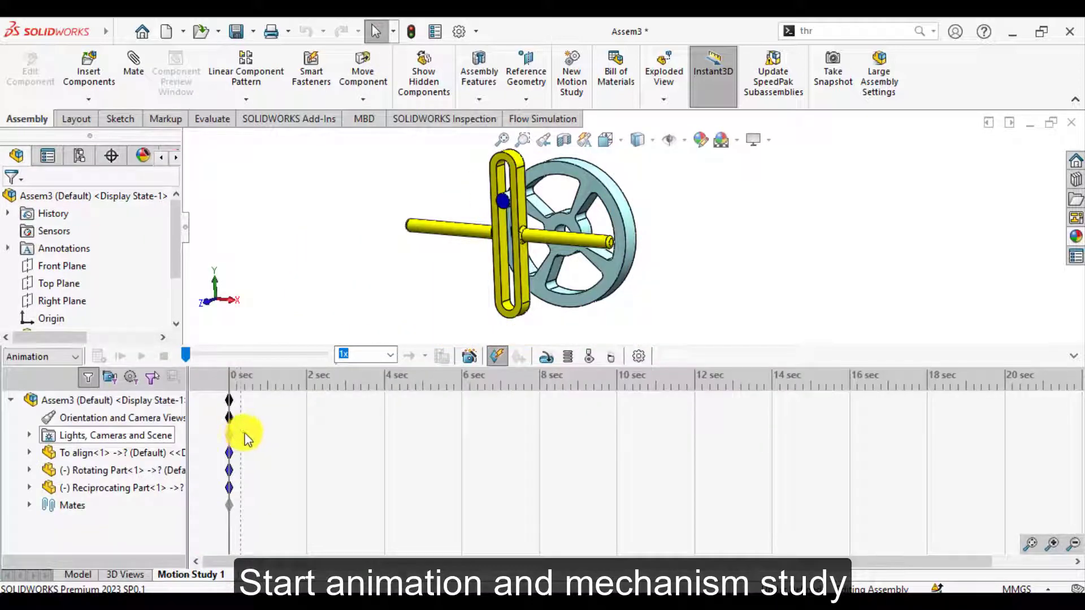
right_click(619, 408)
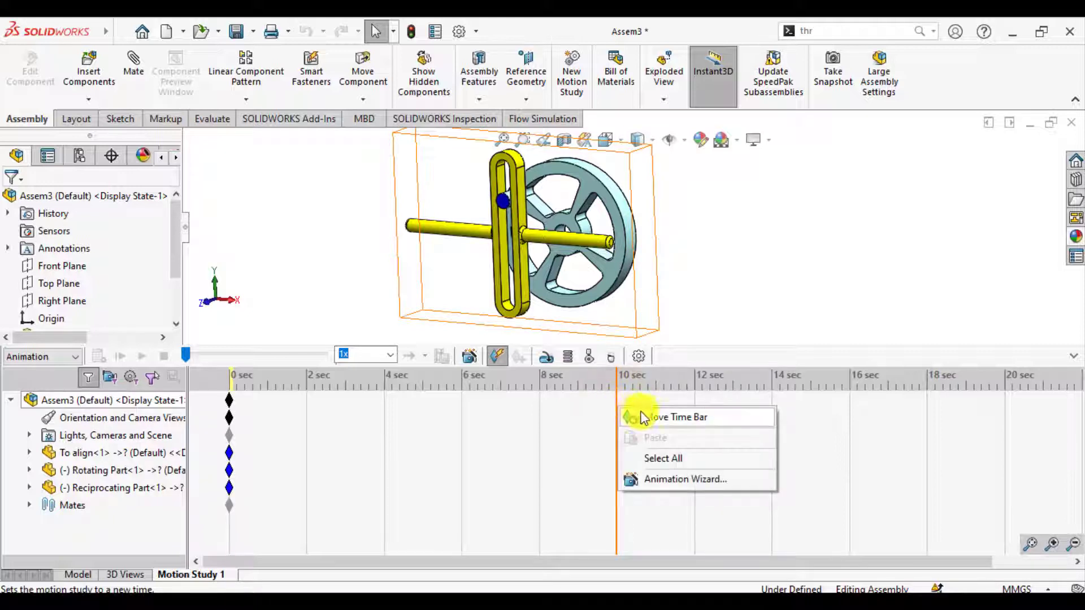
click(644, 417)
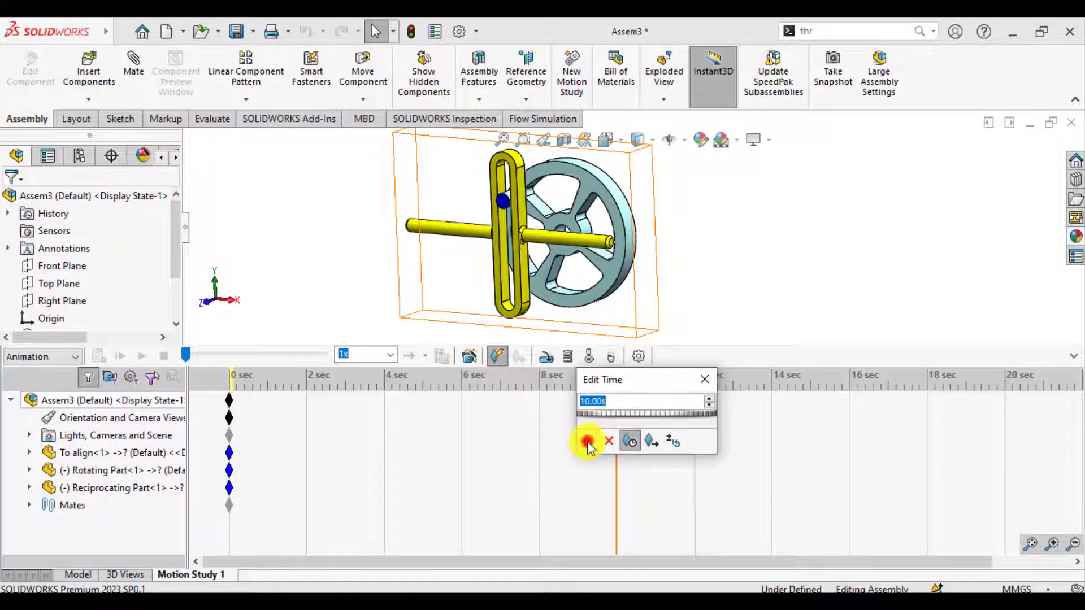
click(588, 442)
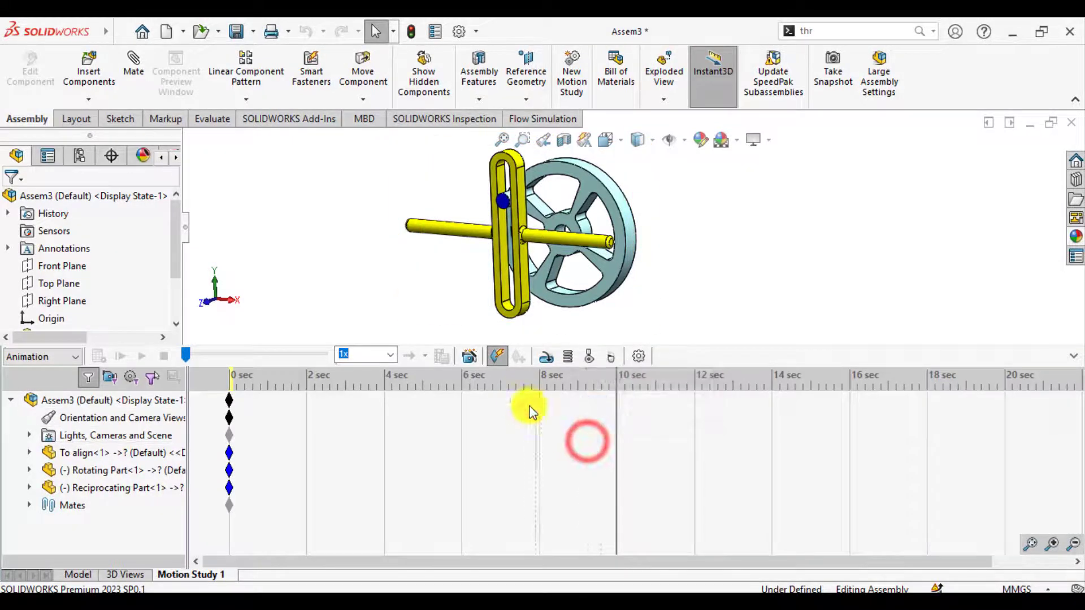
Add a rotary motor to the Rotating Part, using the wheel's central hub face as its location and direction.
click(545, 357)
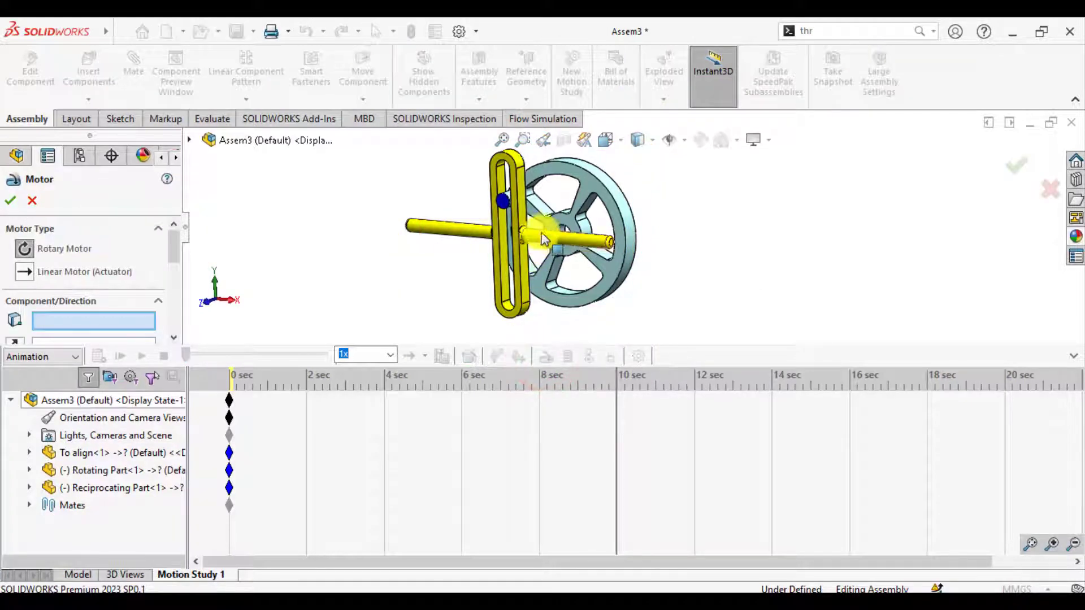
scroll(552, 233, down, 2)
scroll(552, 233, down, 1)
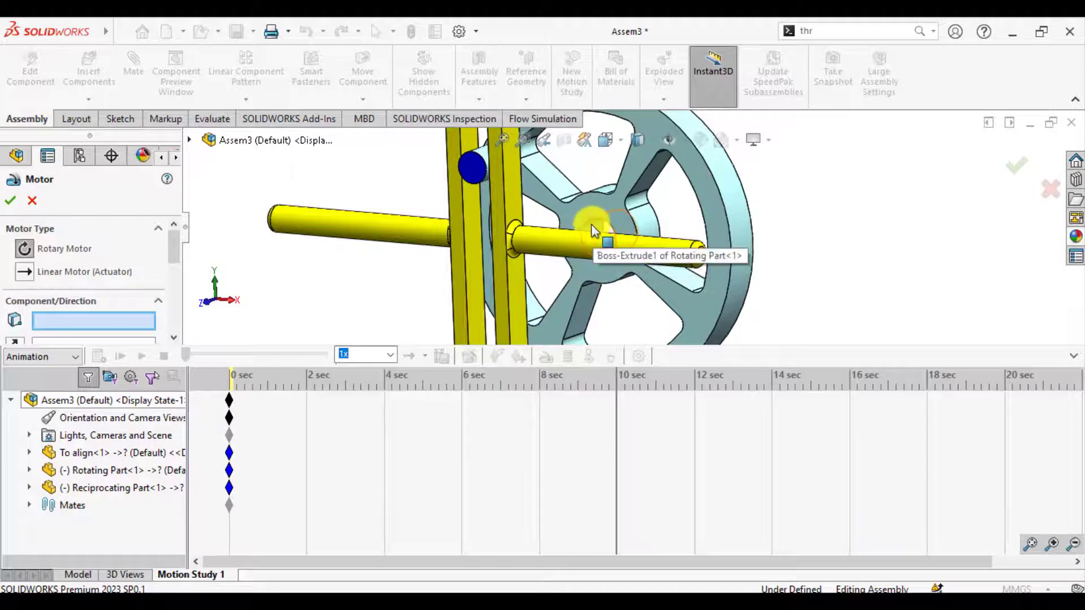
click(591, 225)
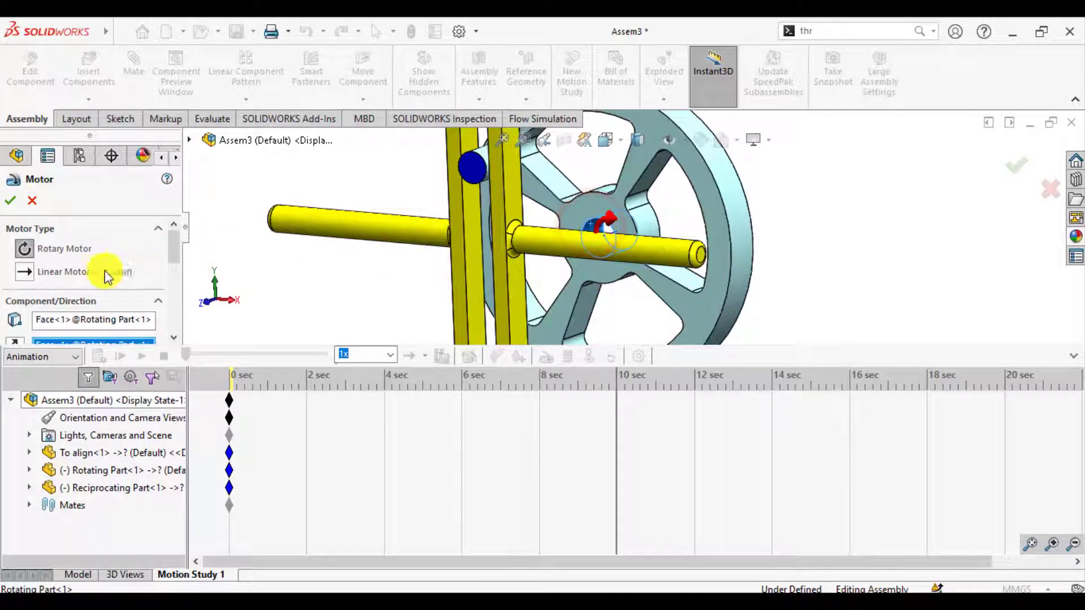
mouse_move(178, 251)
mouse_down()
mouse_move(178, 279)
mouse_move(179, 266)
mouse_up()
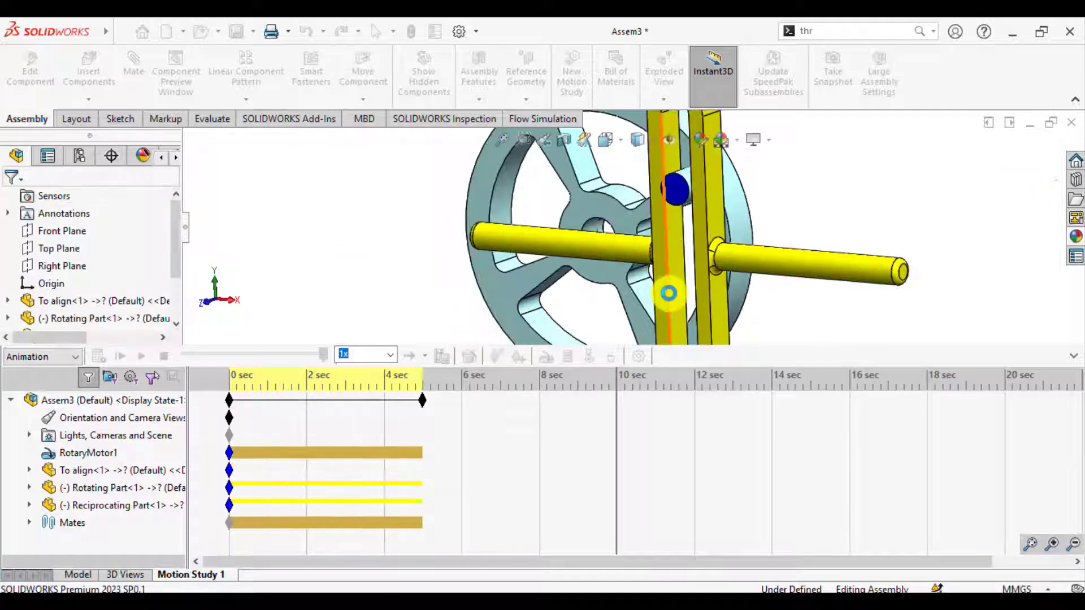
Collapse the motion study timeline and calculate the animation with the whole mechanism in view.
click(1077, 358)
scroll(544, 388, up, 3)
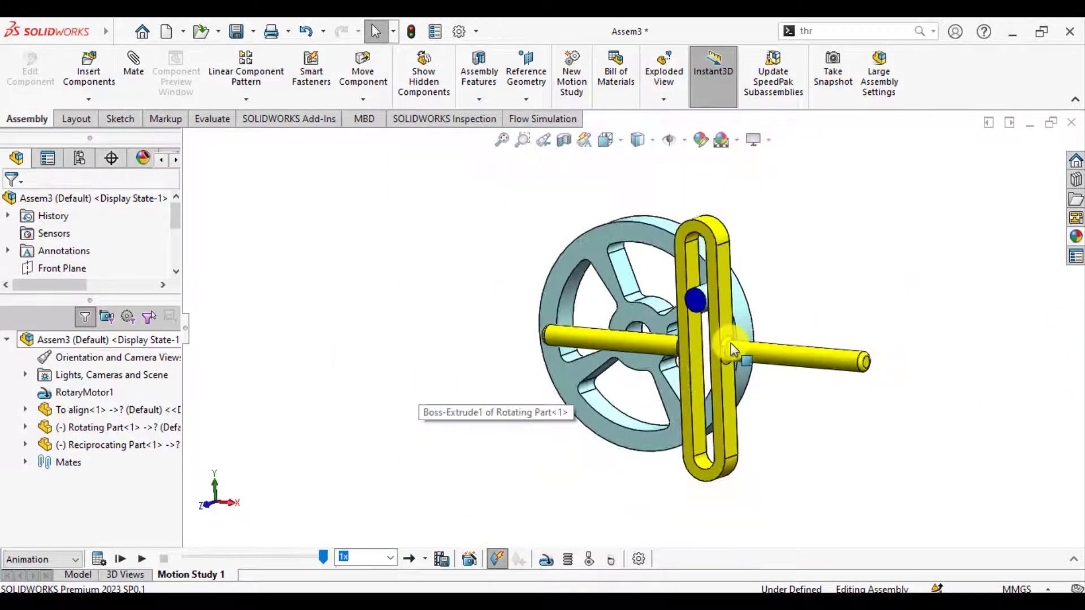
scroll(731, 350, down, 2)
click(99, 559)
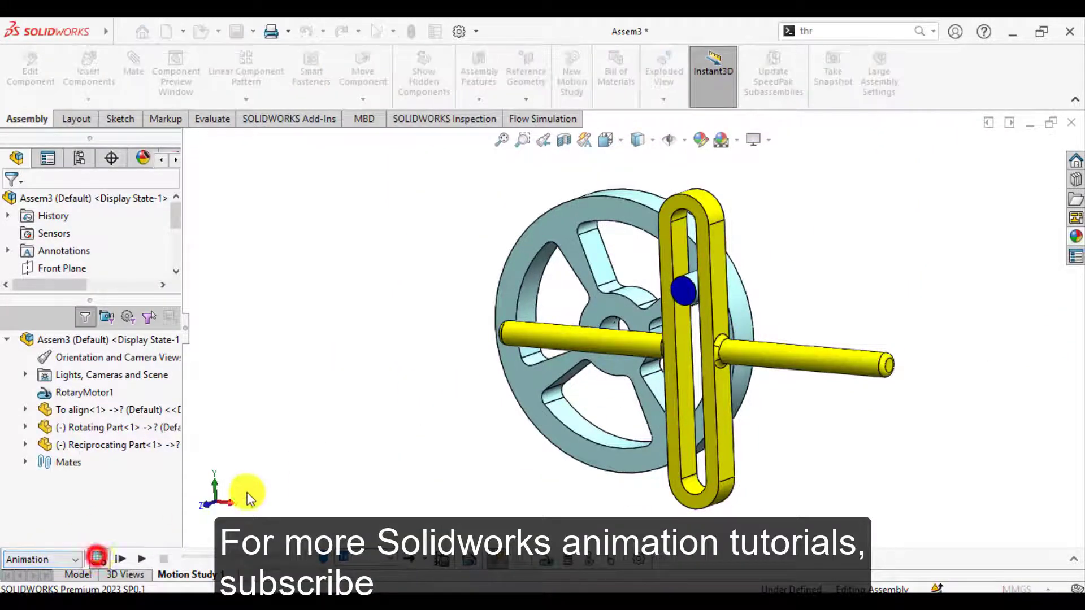